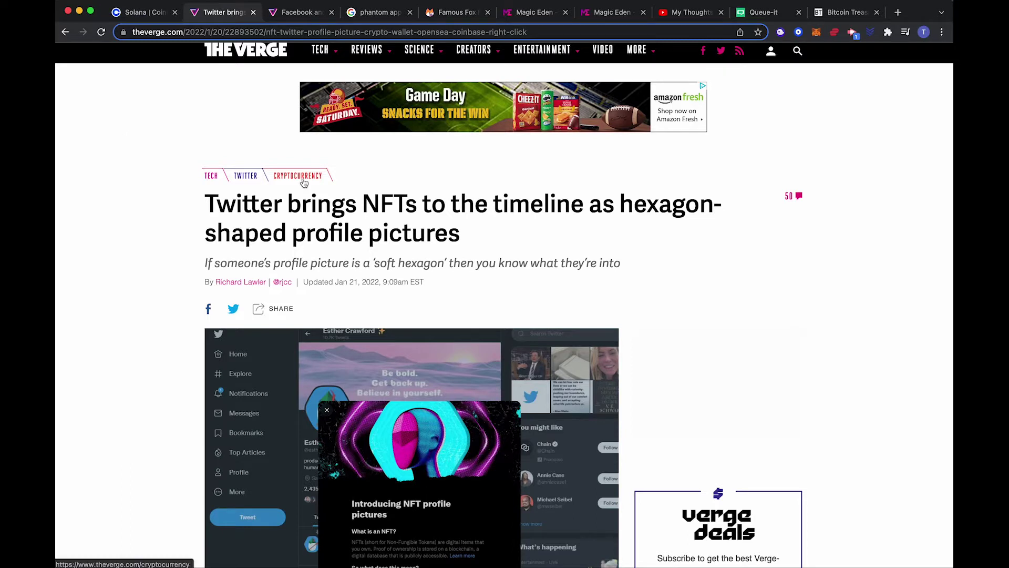
Step: Read The Verge's article about Twitter's hexagon-shaped NFT profile pictures down to the list of supported wallets, and close the article
{"action": "scroll", "coordinate": [104, 258], "scroll_direction": "down", "scroll_amount": 2}
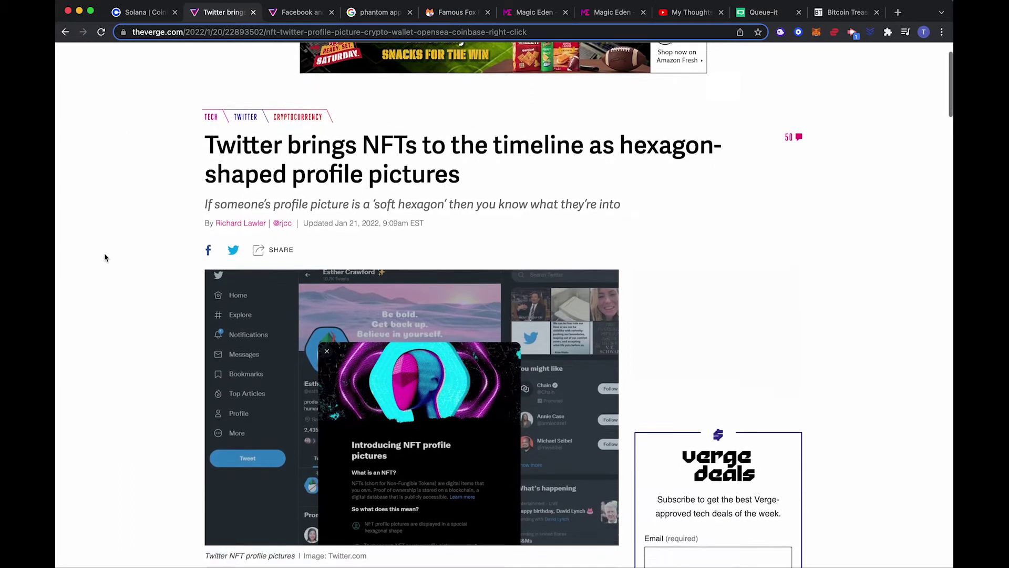
{"action": "scroll", "coordinate": [104, 258], "scroll_direction": "down", "scroll_amount": 1}
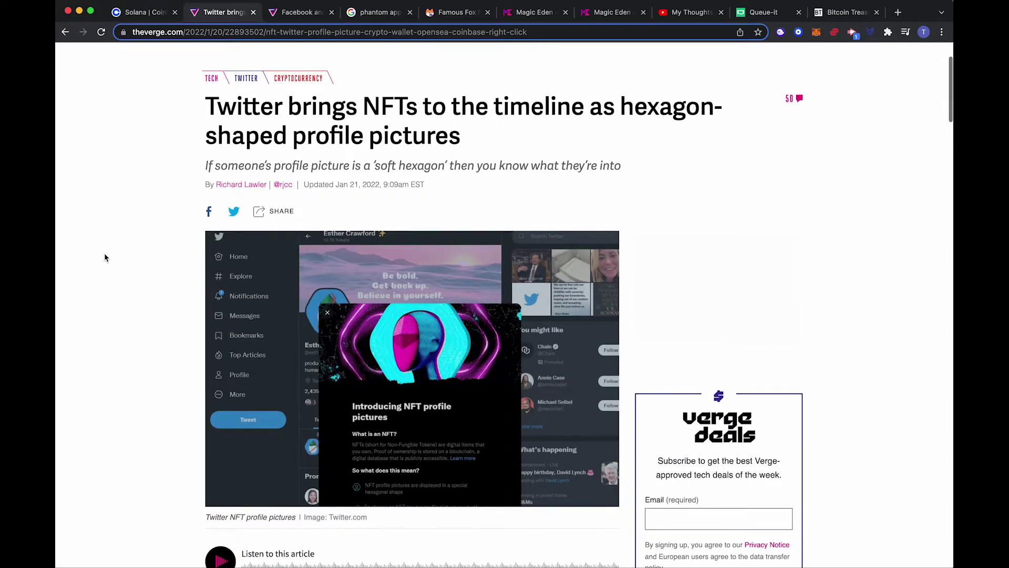
{"action": "scroll", "coordinate": [104, 258], "scroll_direction": "up", "scroll_amount": 1}
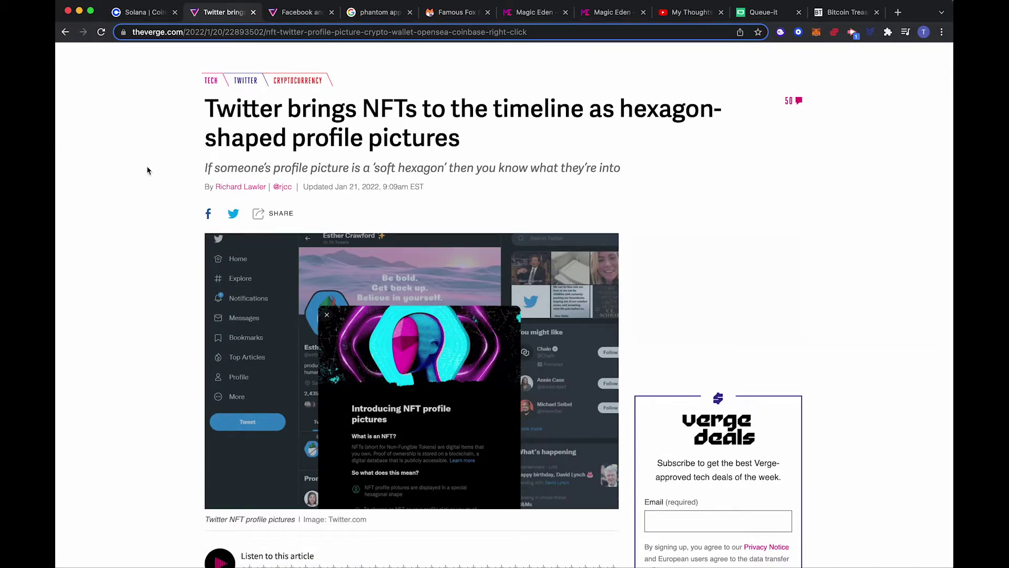
{"action": "scroll", "coordinate": [147, 169], "scroll_direction": "down", "scroll_amount": 9}
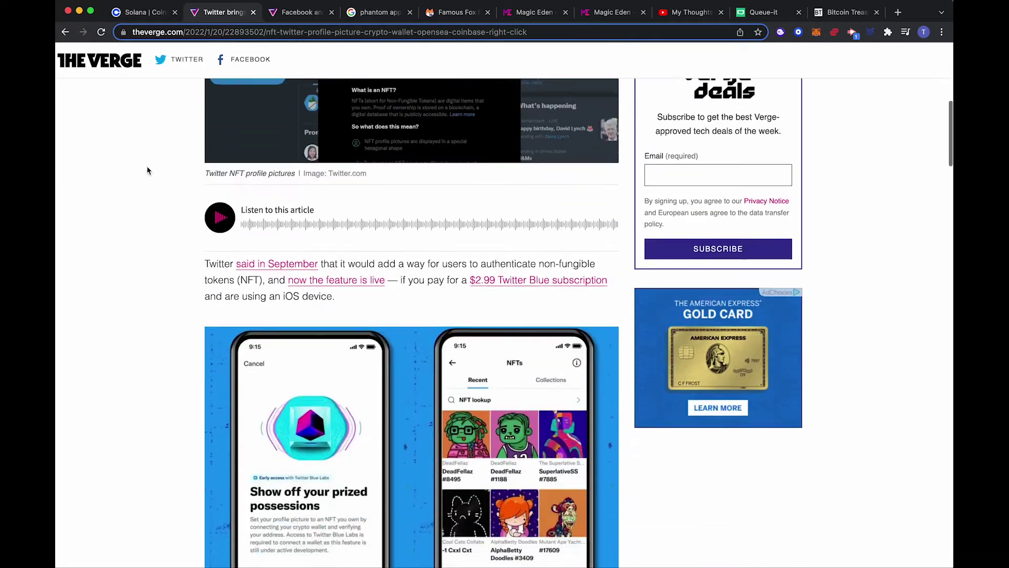
{"action": "scroll", "coordinate": [147, 170], "scroll_direction": "down", "scroll_amount": 1}
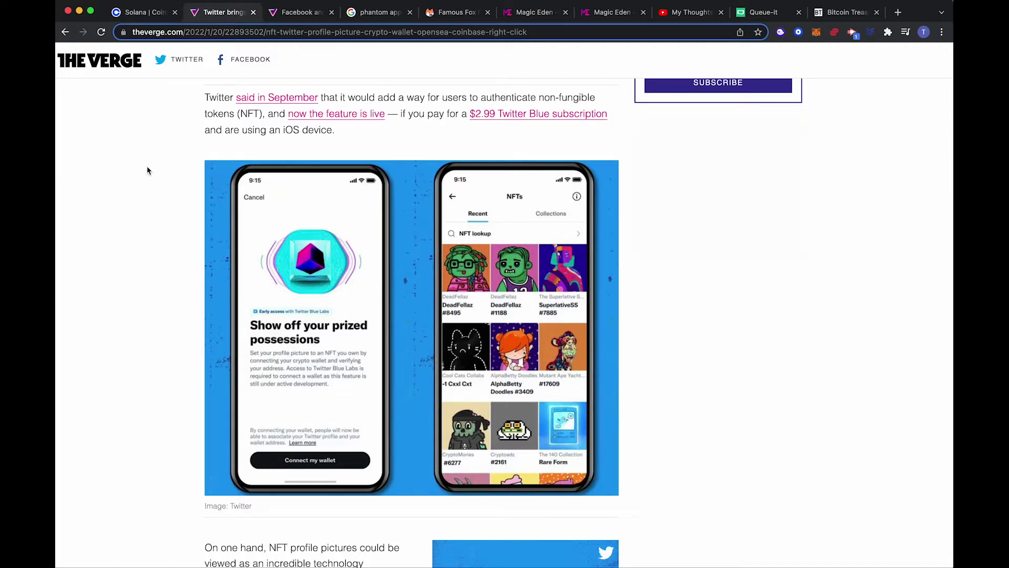
{"action": "scroll", "coordinate": [148, 170], "scroll_direction": "down", "scroll_amount": 5}
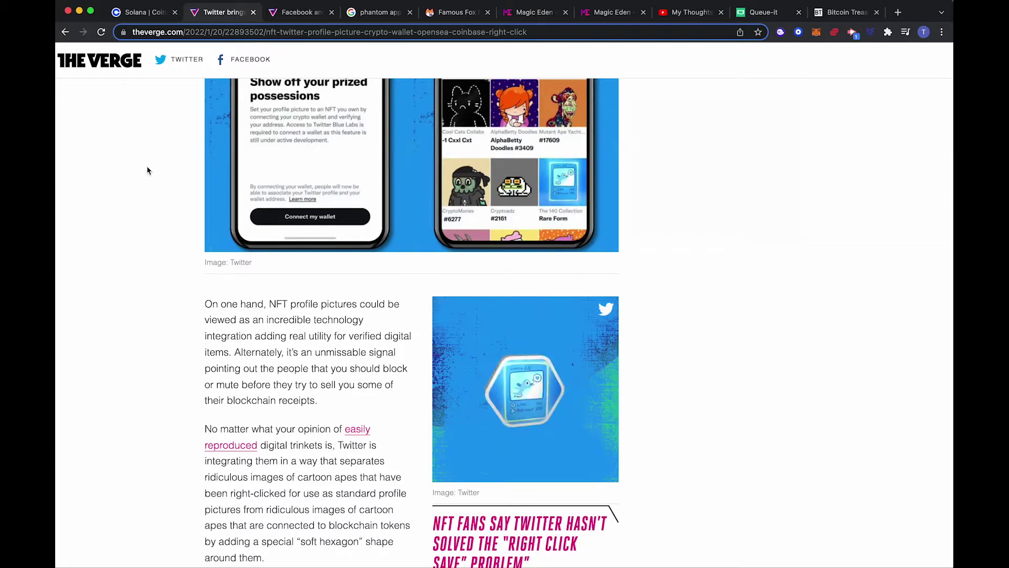
{"action": "scroll", "coordinate": [148, 168], "scroll_direction": "down", "scroll_amount": 7}
{"action": "scroll", "coordinate": [147, 170], "scroll_direction": "down", "scroll_amount": 6}
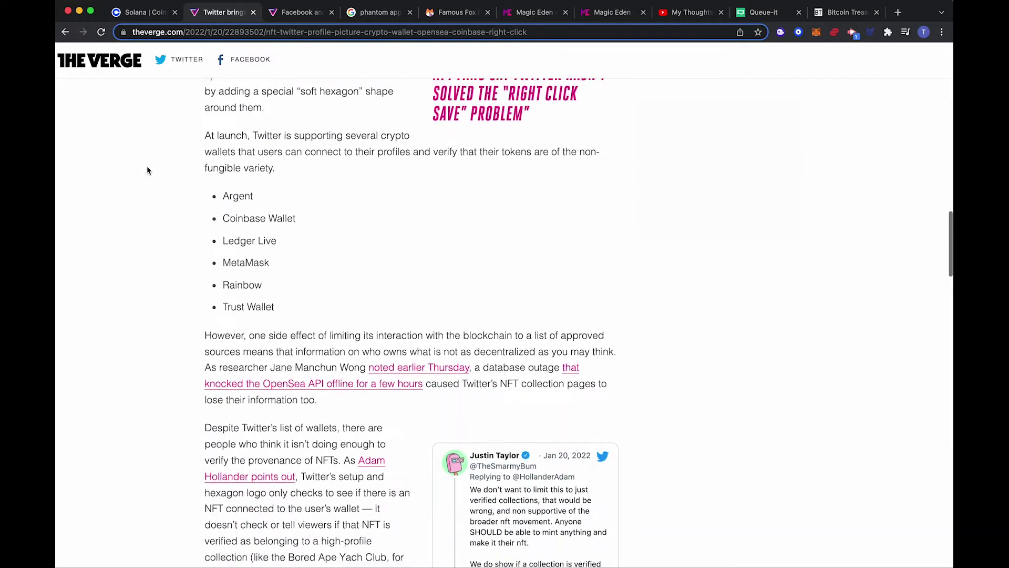
{"action": "left_click", "coordinate": [252, 13]}
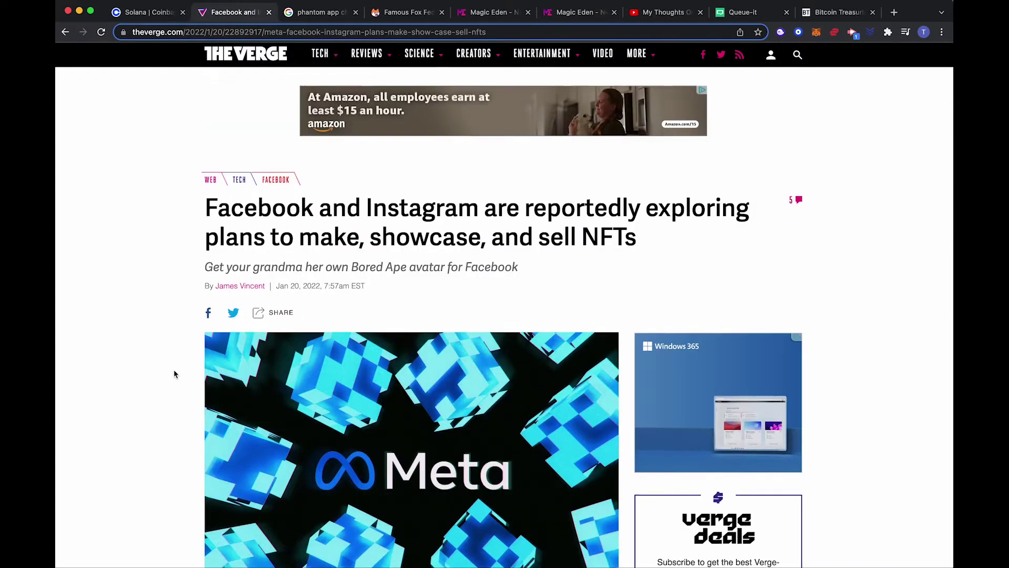
Step: Read The Verge's article about Facebook and Instagram's NFT plans, and close the article
{"action": "scroll", "coordinate": [174, 371], "scroll_direction": "down", "scroll_amount": 2}
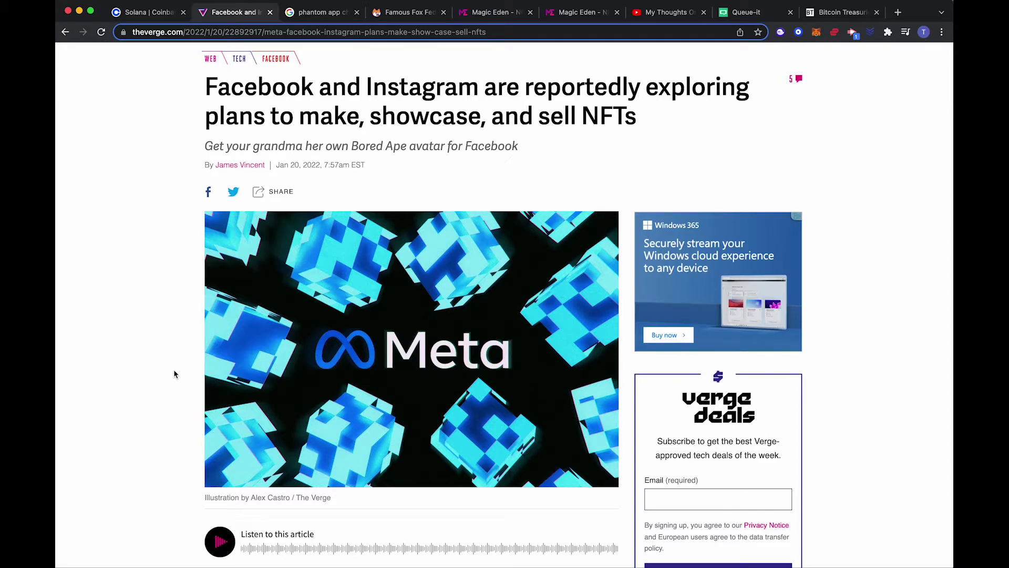
{"action": "scroll", "coordinate": [175, 373], "scroll_direction": "down", "scroll_amount": 8}
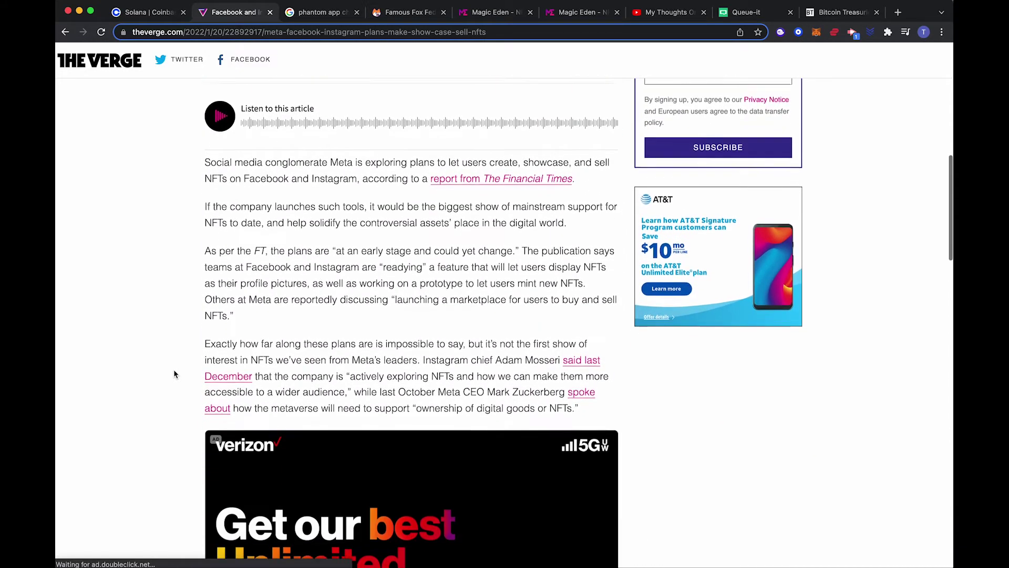
{"action": "scroll", "coordinate": [175, 373], "scroll_direction": "down", "scroll_amount": 1}
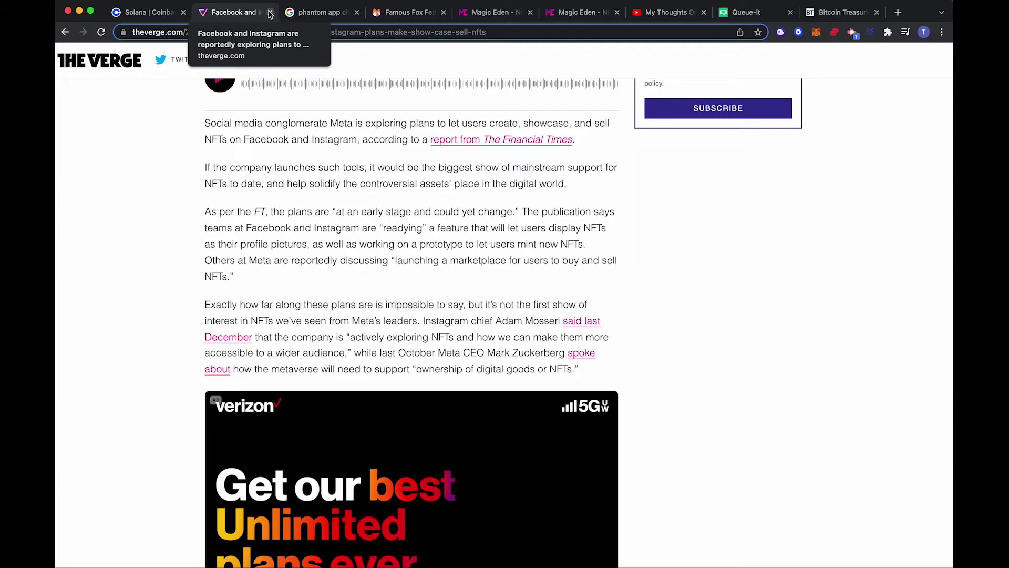
{"action": "left_click", "coordinate": [269, 13]}
Step: In the Coinbase Solana wallet, switch the send amount's unit to SOL and set it to 1.1 SOL
{"action": "left_click", "coordinate": [158, 13]}
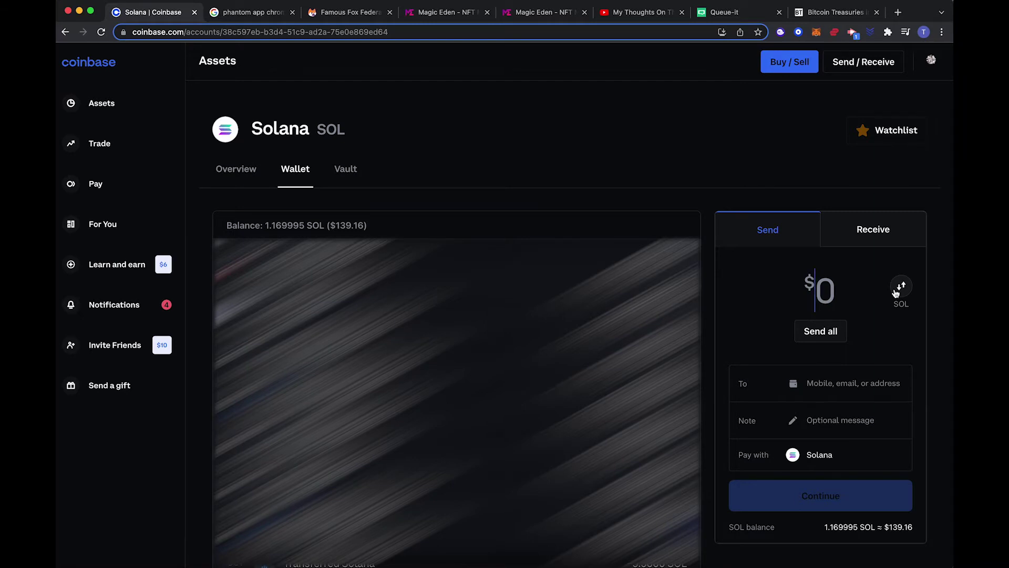
{"action": "left_click", "coordinate": [896, 292]}
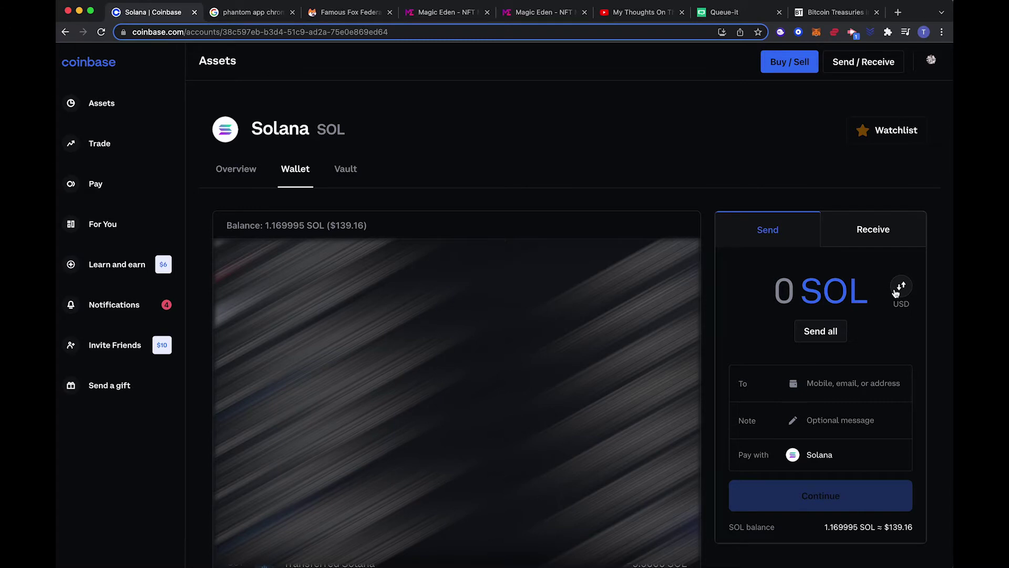
{"action": "left_click", "coordinate": [780, 300]}
{"action": "type", "text": "1.1"}
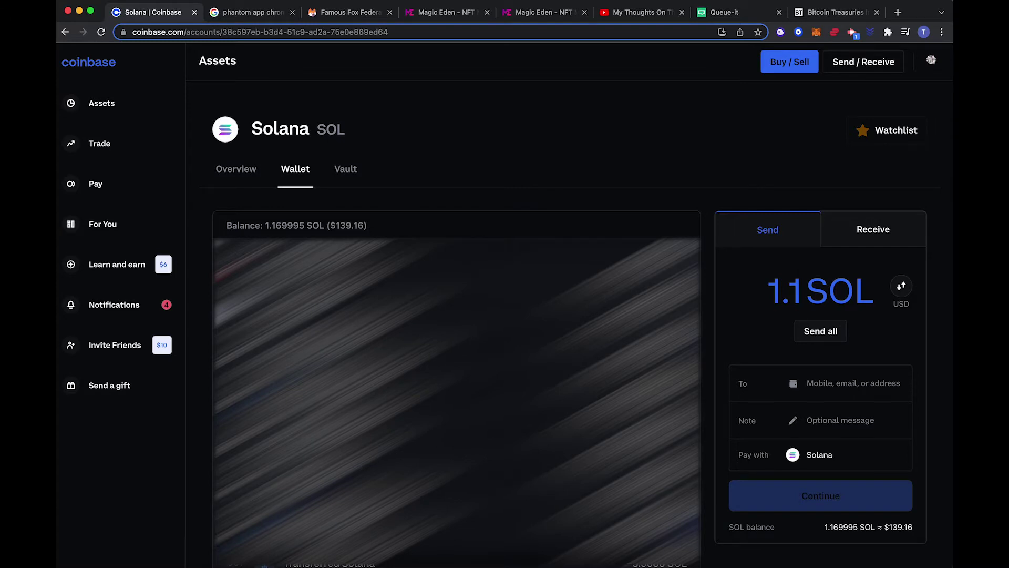
{"action": "left_click", "coordinate": [837, 389]}
{"action": "type", "text": "https://youtu.be/YSAyRG7wFKw"}
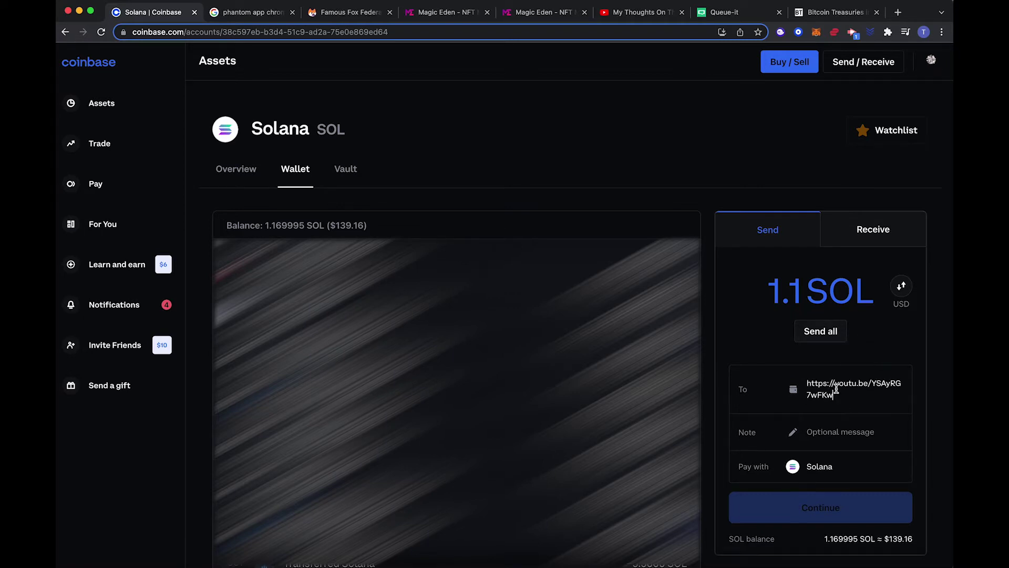
{"action": "key", "text": "super+z"}
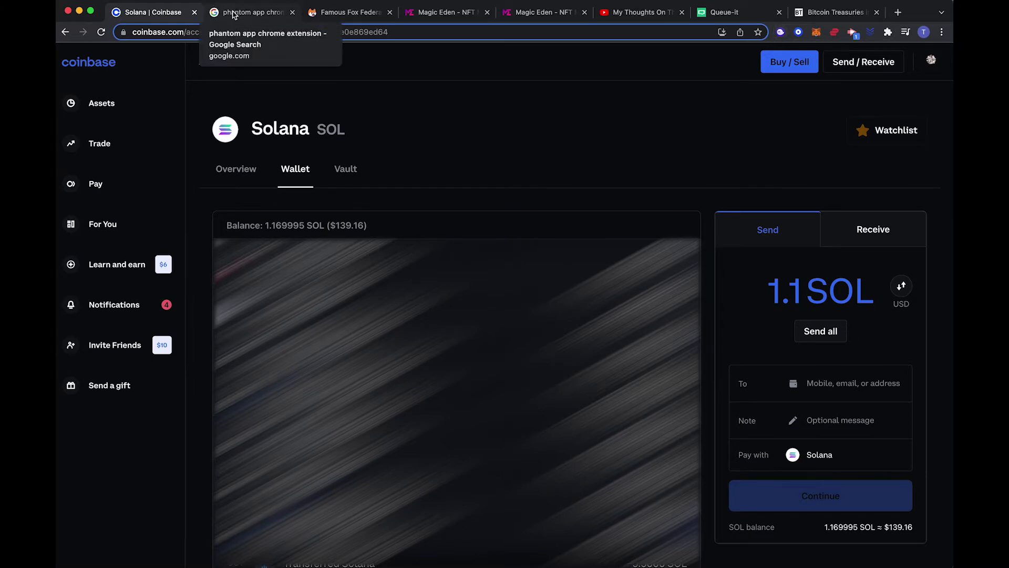
Step: Open the Phantom extension's Chrome Web Store page from the Google results, review it, and close the page
{"action": "left_click", "coordinate": [226, 10]}
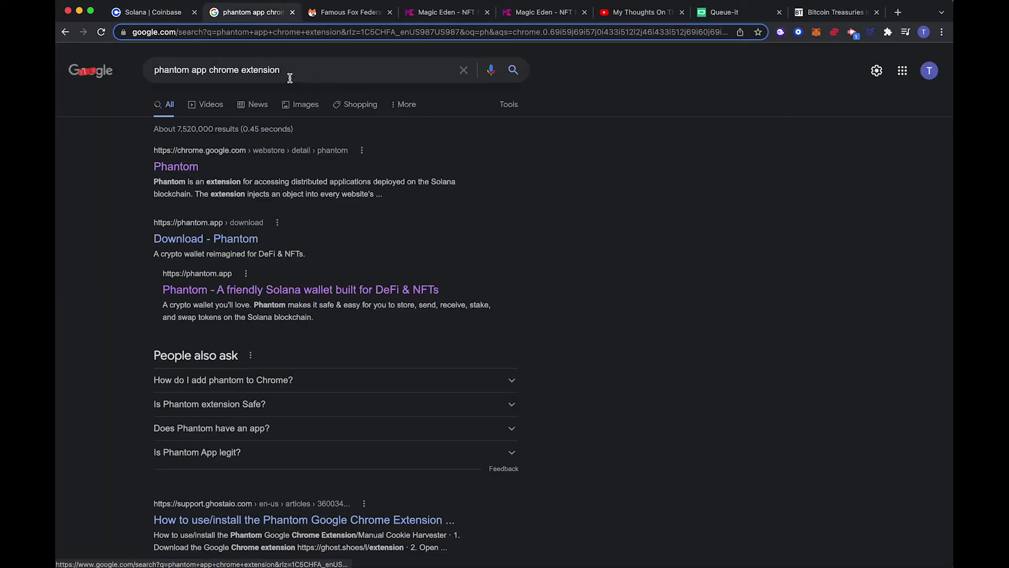
{"action": "left_click", "coordinate": [175, 167]}
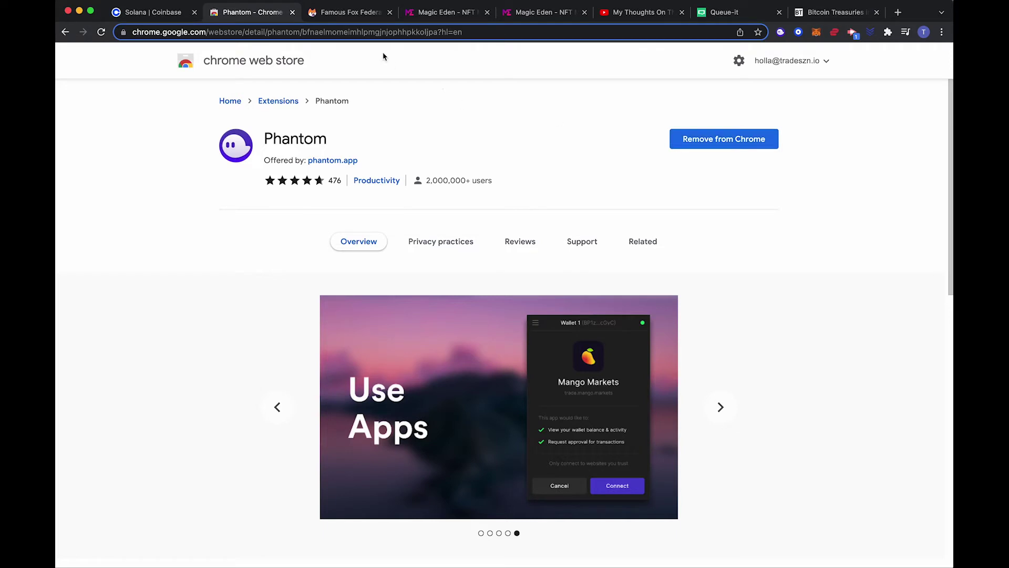
{"action": "left_click", "coordinate": [293, 12]}
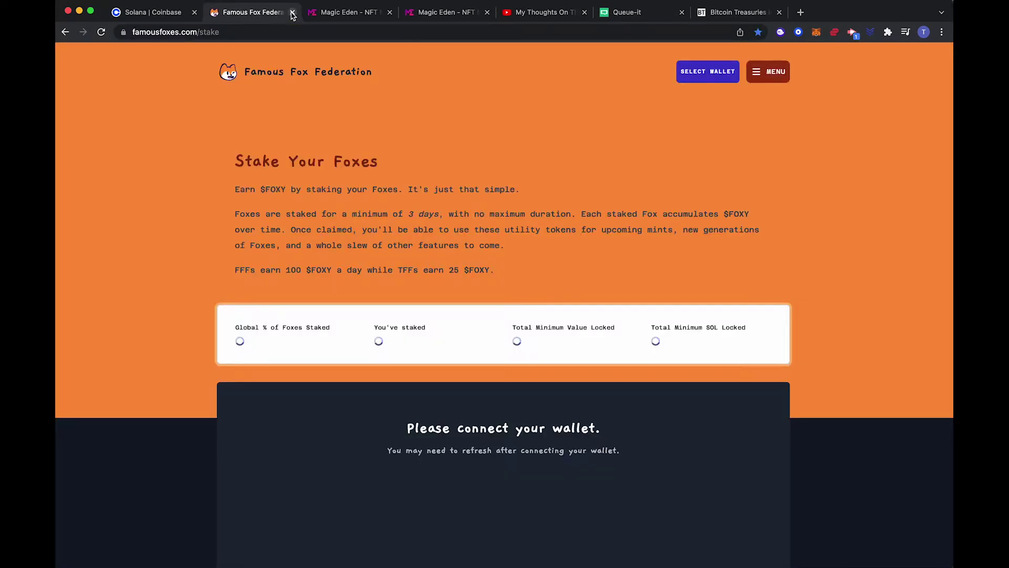
Step: Copy the Solana address from the Phantom wallet and paste it as the recipient of the Coinbase transfer
{"action": "left_click", "coordinate": [781, 32]}
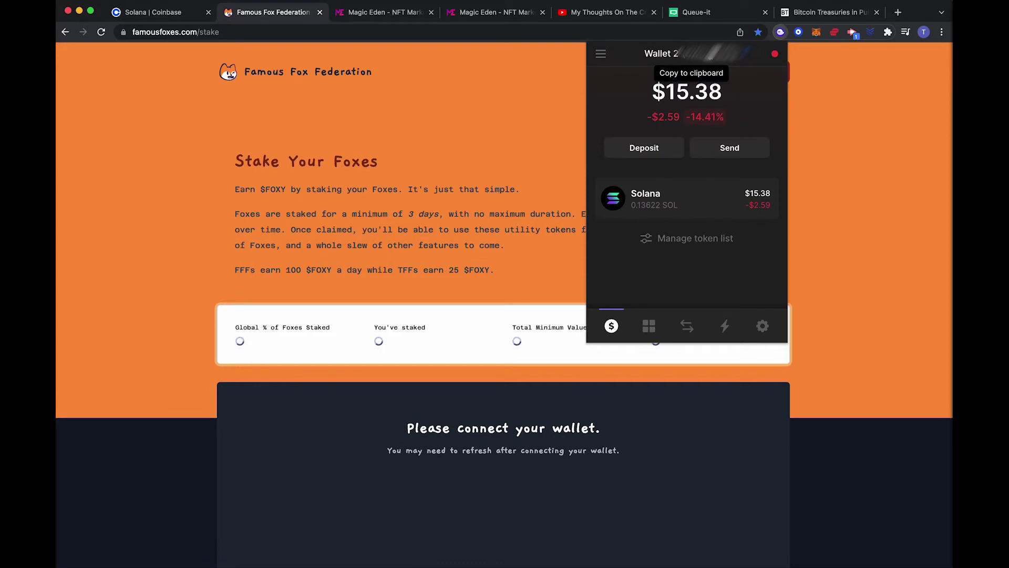
{"action": "left_click", "coordinate": [715, 53]}
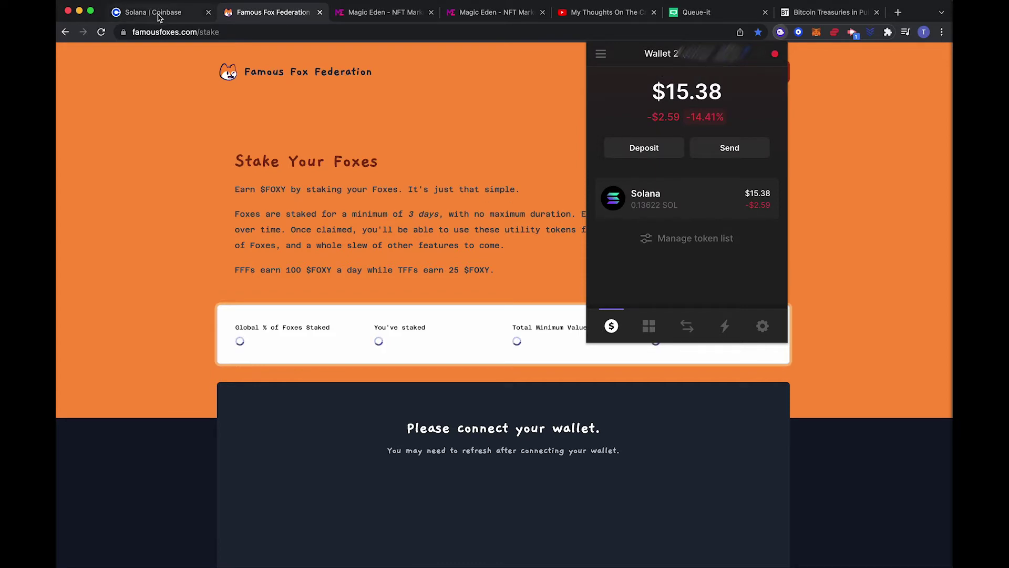
{"action": "left_click", "coordinate": [163, 13]}
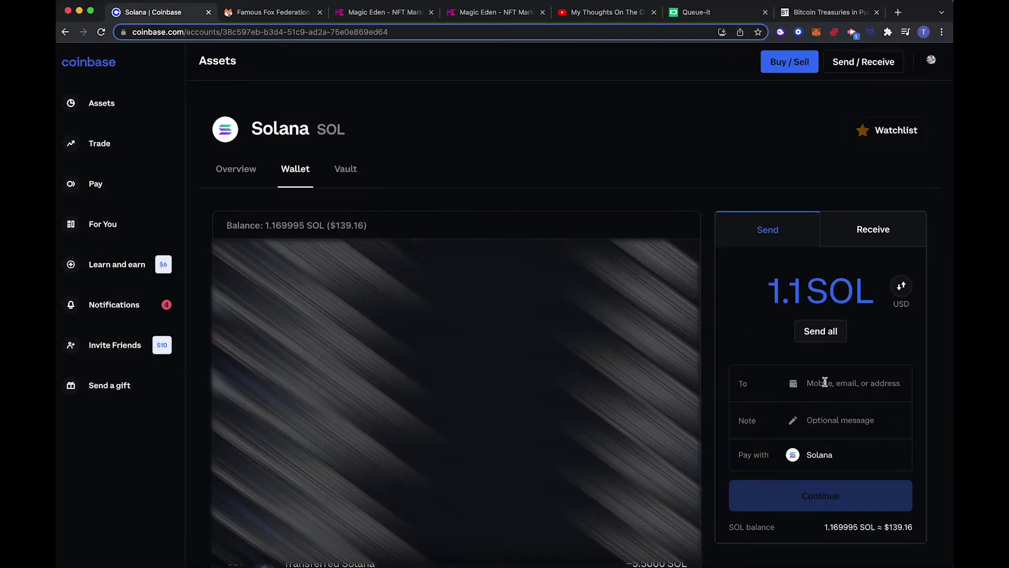
{"action": "key", "text": "super+v"}
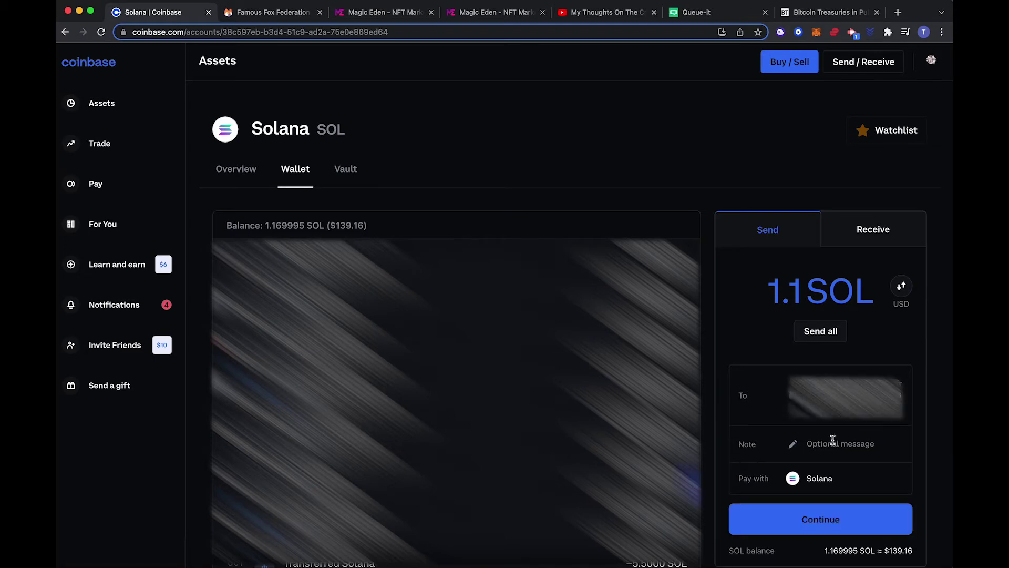
Step: Add the note "don't have too much fun" to the transfer and send the 1.1 SOL
{"action": "left_click", "coordinate": [833, 441]}
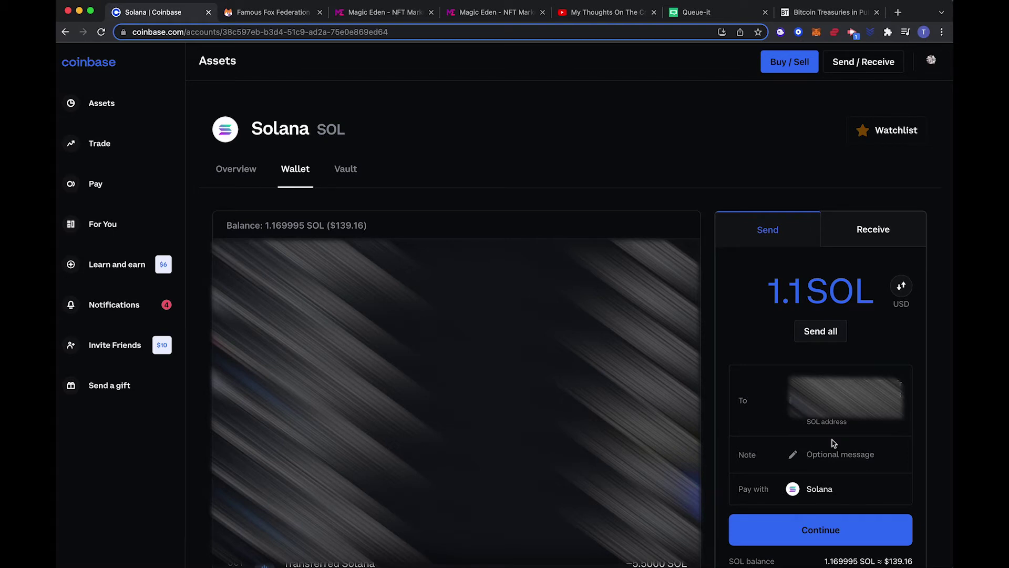
{"action": "type", "text": "don't have too much fun"}
{"action": "key", "text": "BackSpace"}
{"action": "key", "text": "BackSpace"}
{"action": "type", "text": "un"}
{"action": "left_click", "coordinate": [830, 529]}
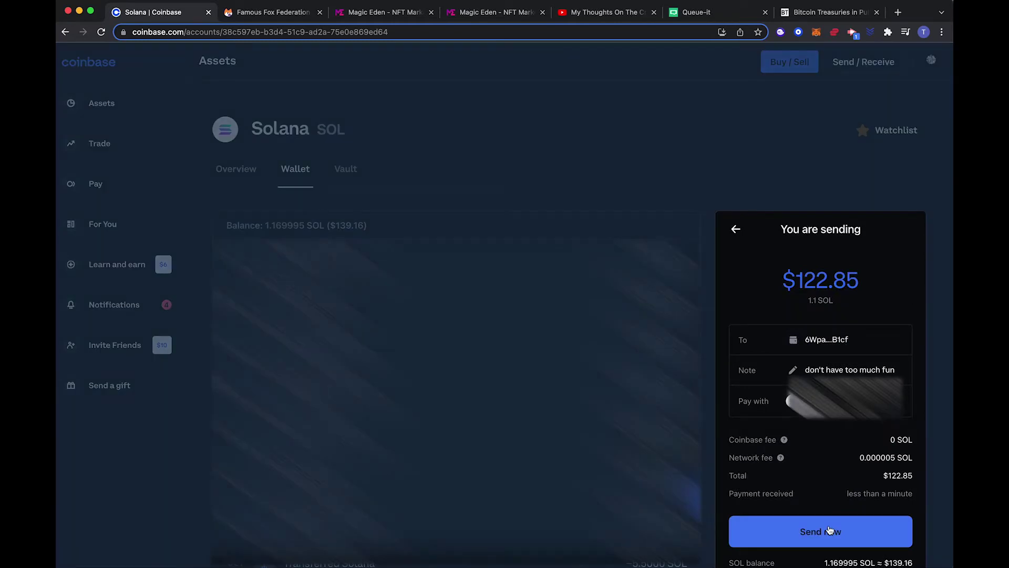
{"action": "left_click", "coordinate": [829, 530]}
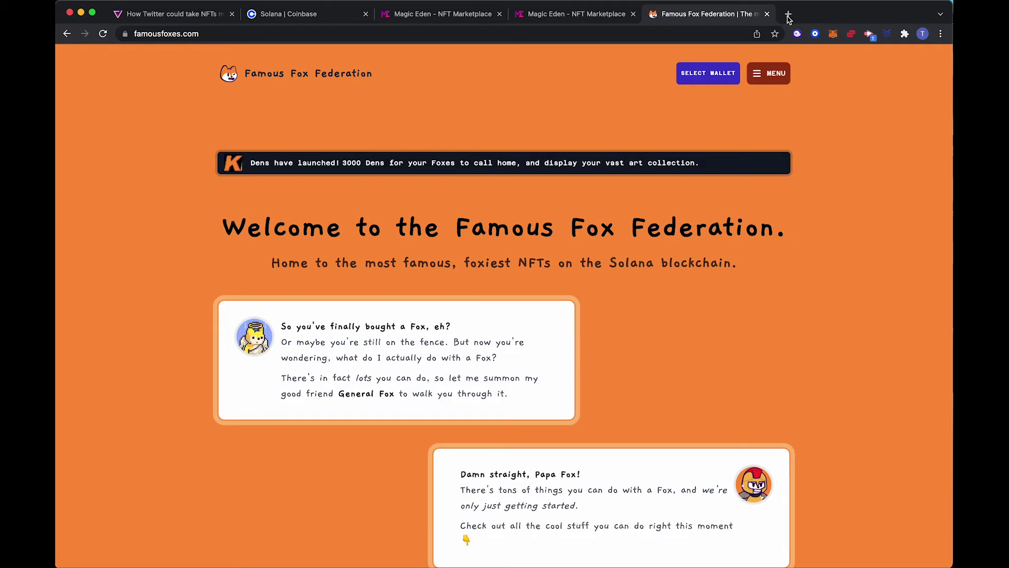
Step: Check the SOL balance in the Phantom wallet from the Famous Fox Federation site
{"action": "left_click", "coordinate": [798, 35]}
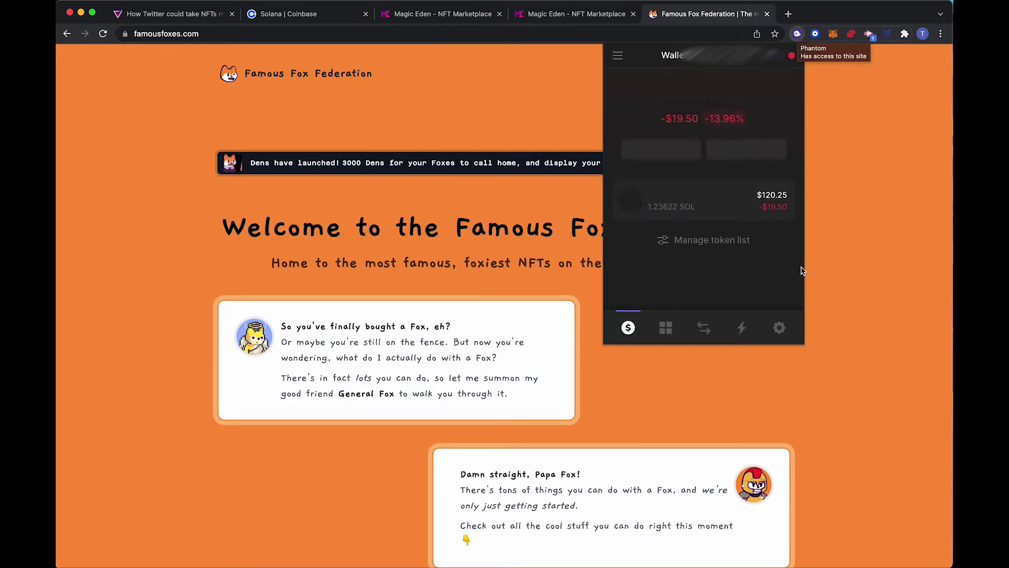
{"action": "left_click", "coordinate": [835, 216]}
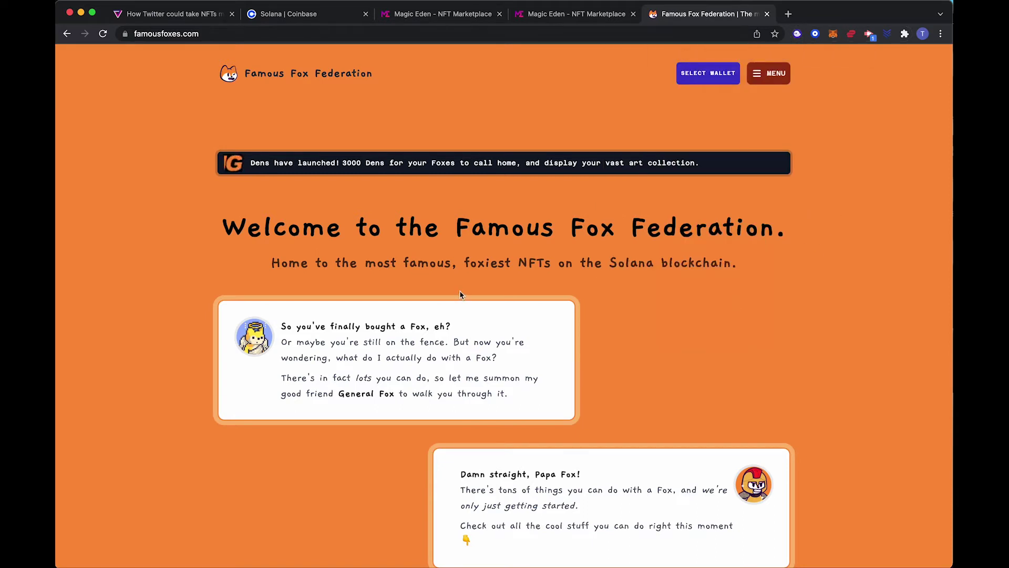
Step: Look over the Famous Fox Federation home page, including General Fox's List of Cool Stuff and The Plan section
{"action": "left_click", "coordinate": [536, 14]}
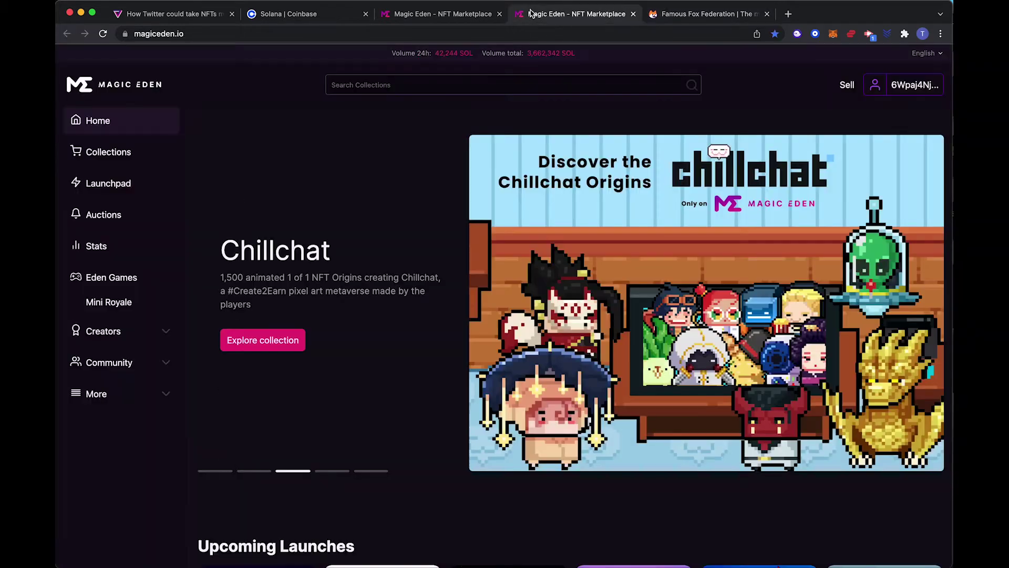
{"action": "left_click", "coordinate": [652, 12]}
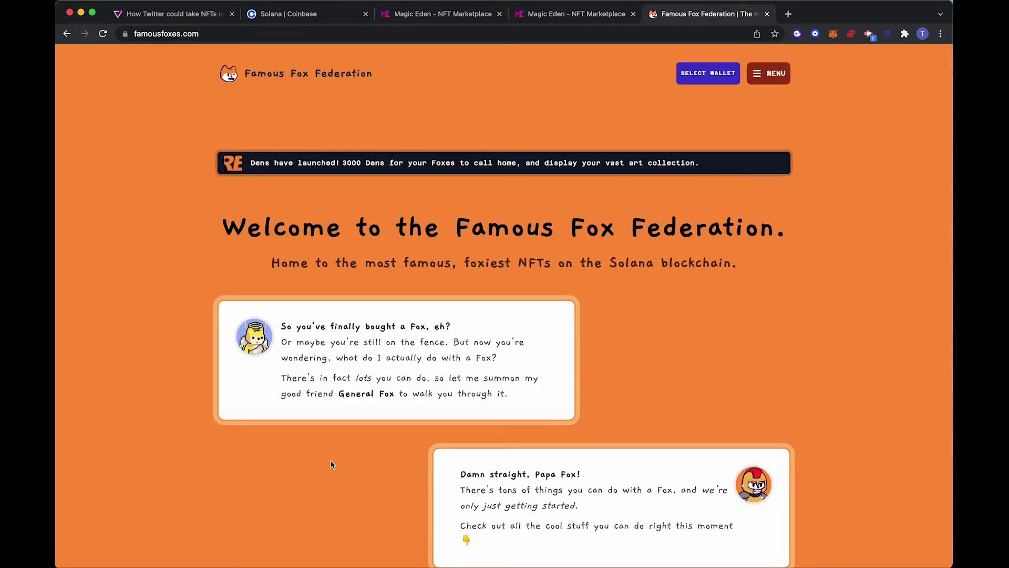
{"action": "scroll", "coordinate": [332, 466], "scroll_direction": "down", "scroll_amount": 10}
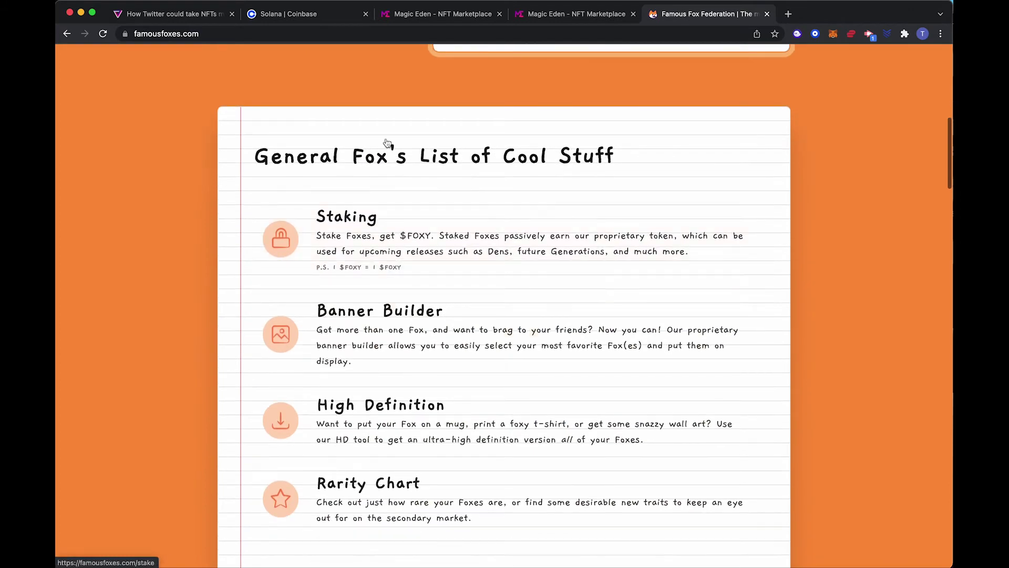
{"action": "scroll", "coordinate": [365, 286], "scroll_direction": "down", "scroll_amount": 15}
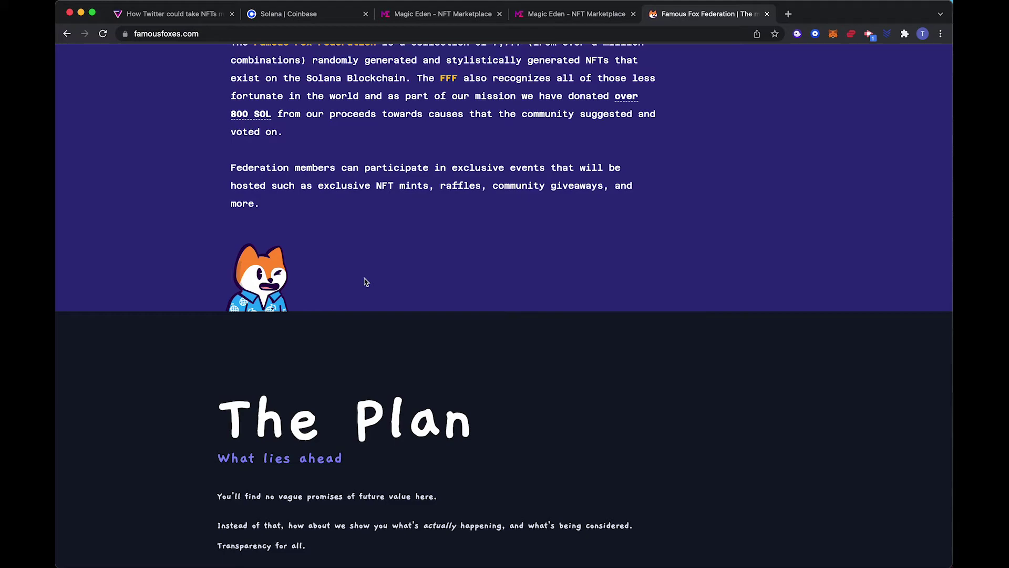
{"action": "scroll", "coordinate": [367, 281], "scroll_direction": "up", "scroll_amount": 15}
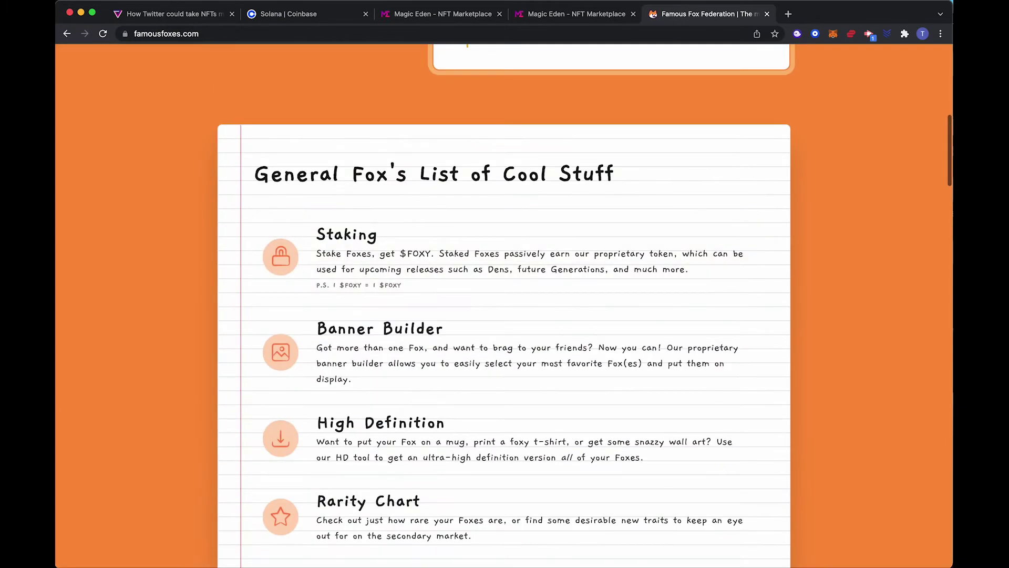
Step: Search Magic Eden collections for "trans" and open the Transdimensional Fox Federation collection
{"action": "left_click", "coordinate": [526, 16]}
{"action": "left_click", "coordinate": [464, 88]}
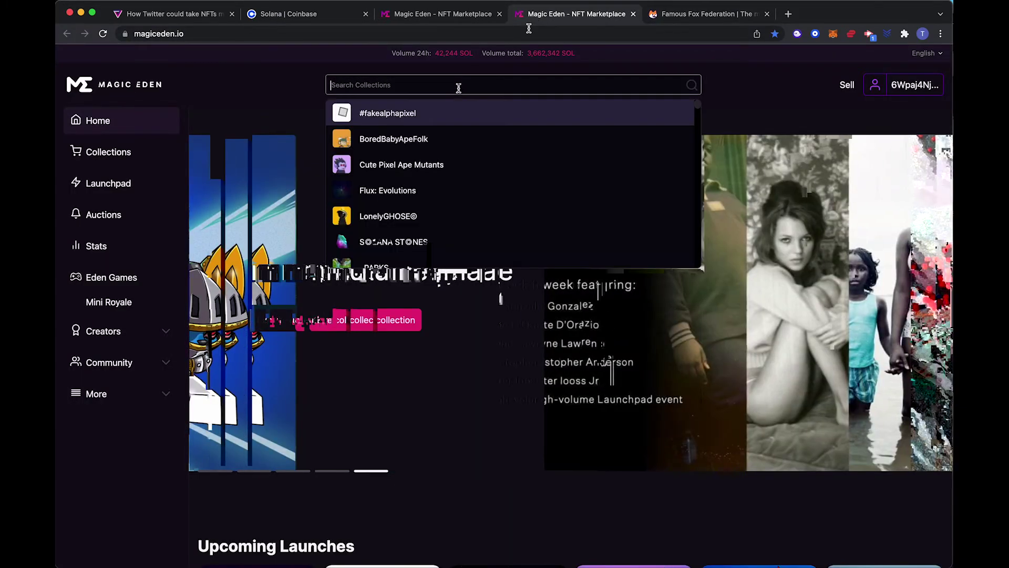
{"action": "type", "text": "trans"}
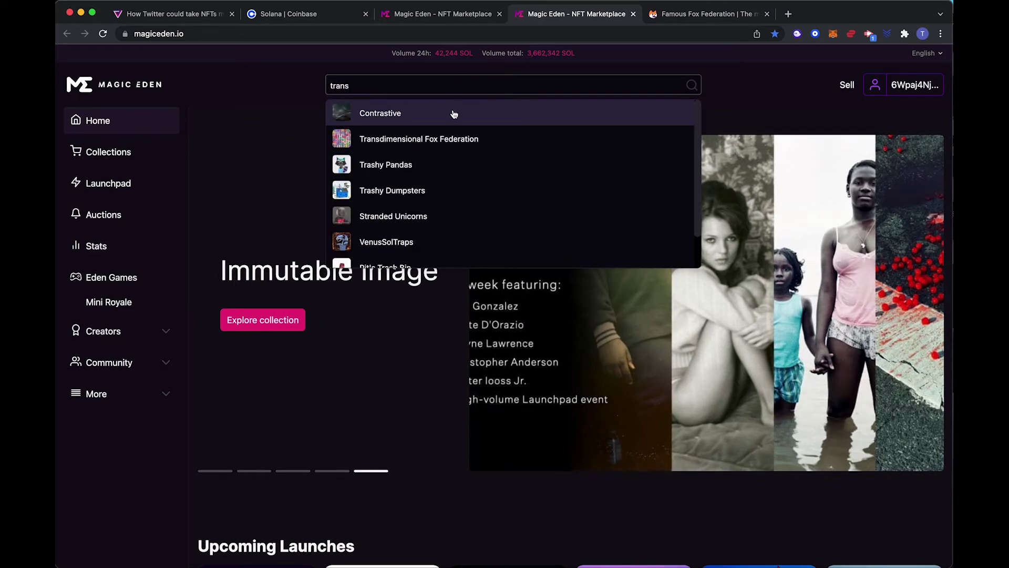
{"action": "left_click", "coordinate": [444, 138]}
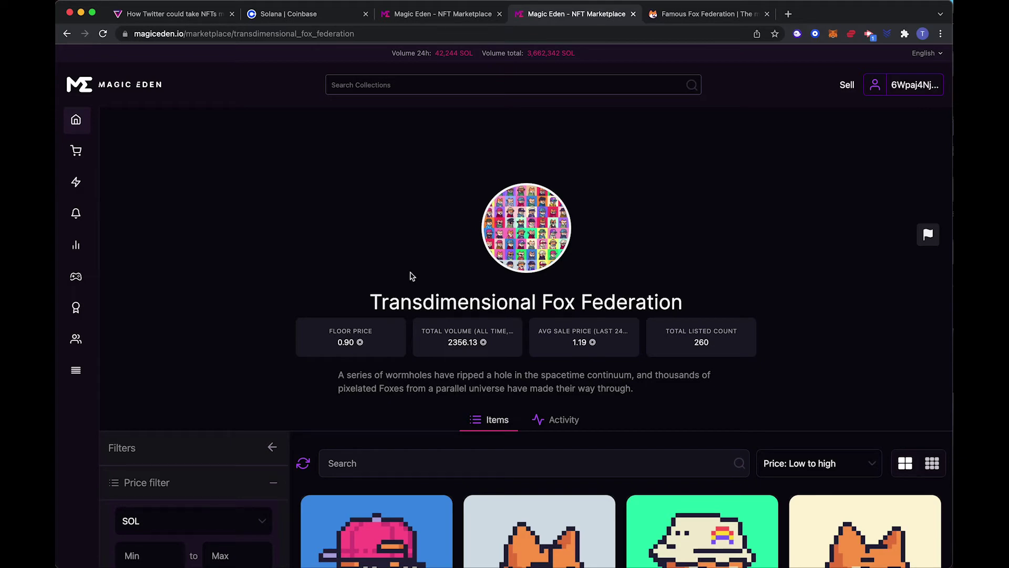
Step: Browse the Famous Fox Federation collection on Magic Eden, examining its statistics and the fox listings with their prices
{"action": "left_click", "coordinate": [439, 14]}
{"action": "scroll", "coordinate": [293, 387], "scroll_direction": "down", "scroll_amount": 3}
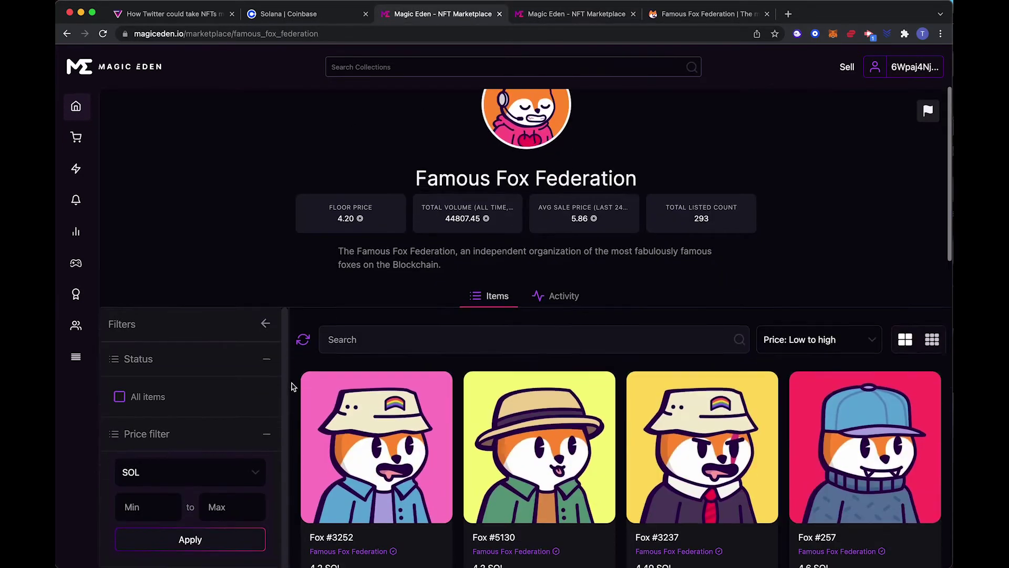
{"action": "scroll", "coordinate": [293, 388], "scroll_direction": "up", "scroll_amount": 1}
{"action": "scroll", "coordinate": [293, 388], "scroll_direction": "down", "scroll_amount": 5}
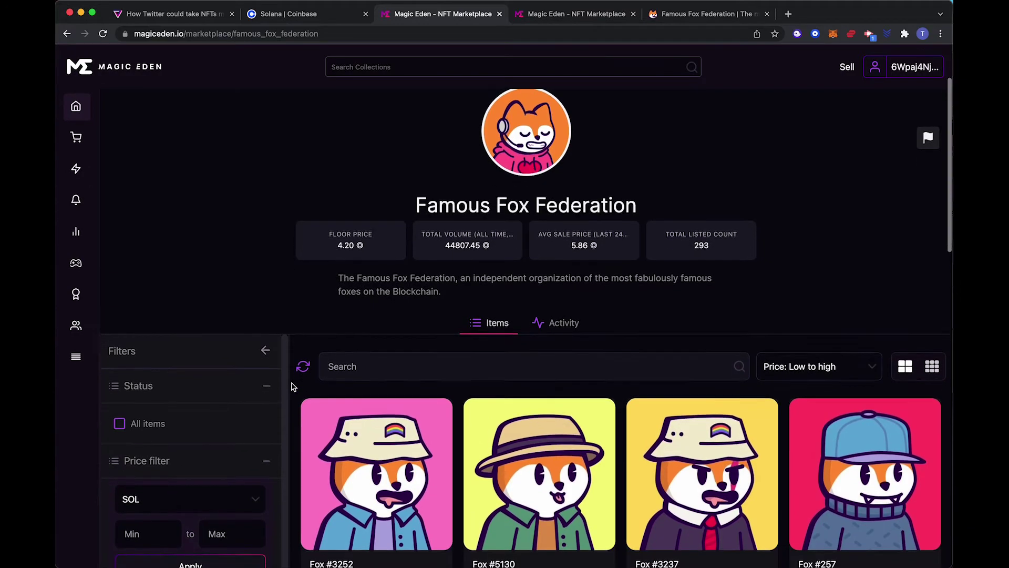
{"action": "scroll", "coordinate": [293, 387], "scroll_direction": "down", "scroll_amount": 4}
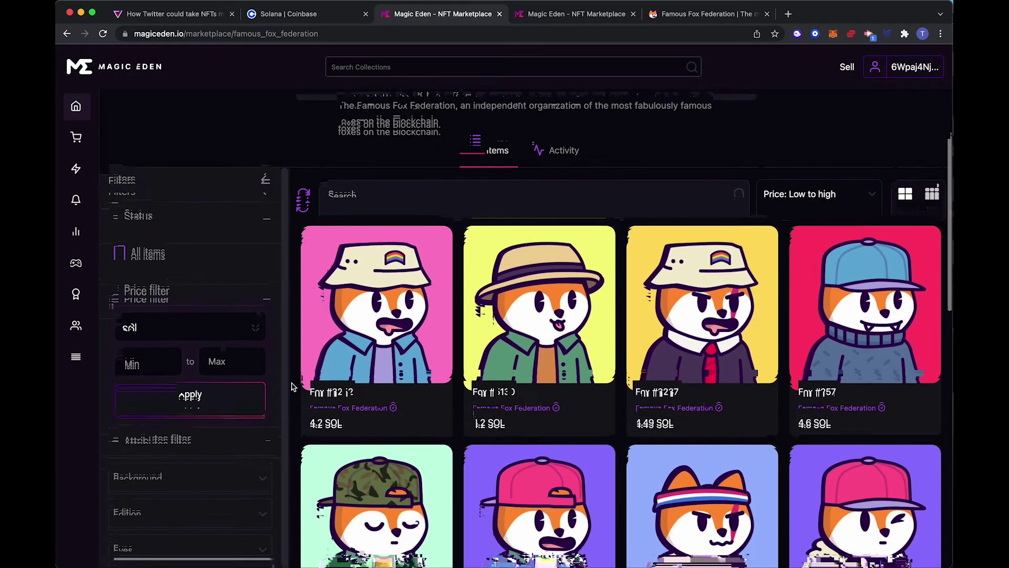
{"action": "scroll", "coordinate": [293, 387], "scroll_direction": "down", "scroll_amount": 8}
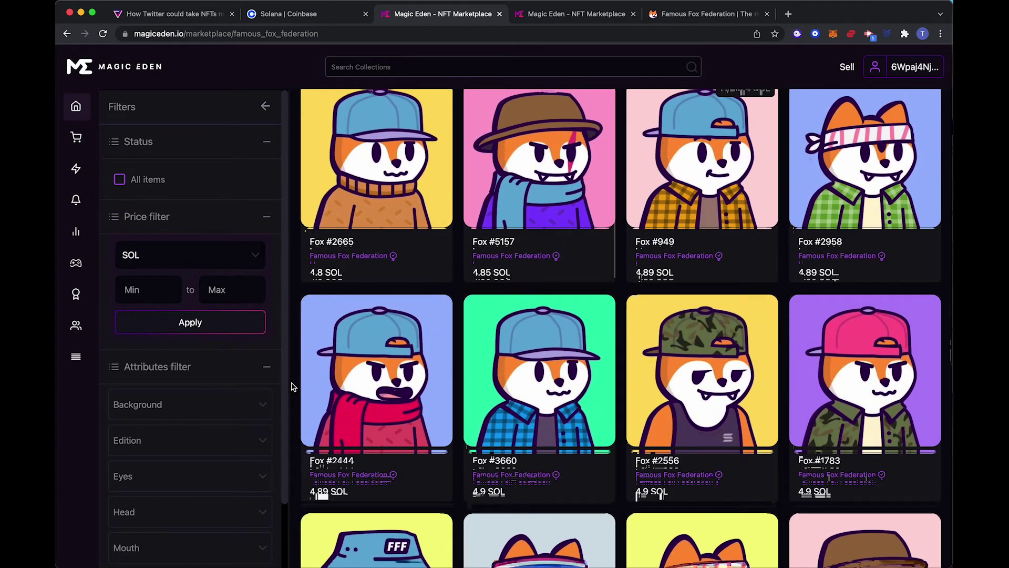
{"action": "scroll", "coordinate": [293, 388], "scroll_direction": "down", "scroll_amount": 3}
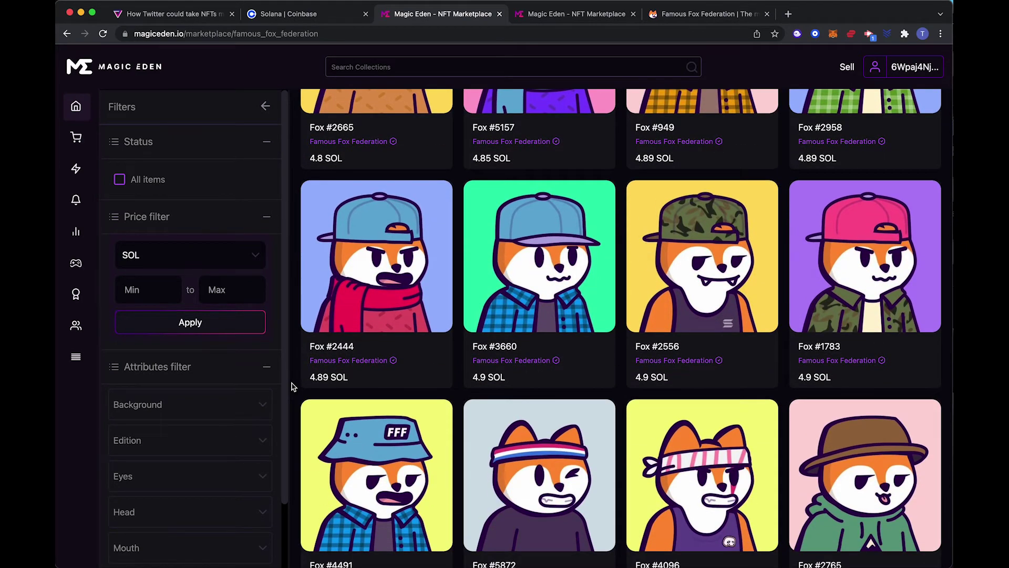
{"action": "scroll", "coordinate": [293, 388], "scroll_direction": "down", "scroll_amount": 6}
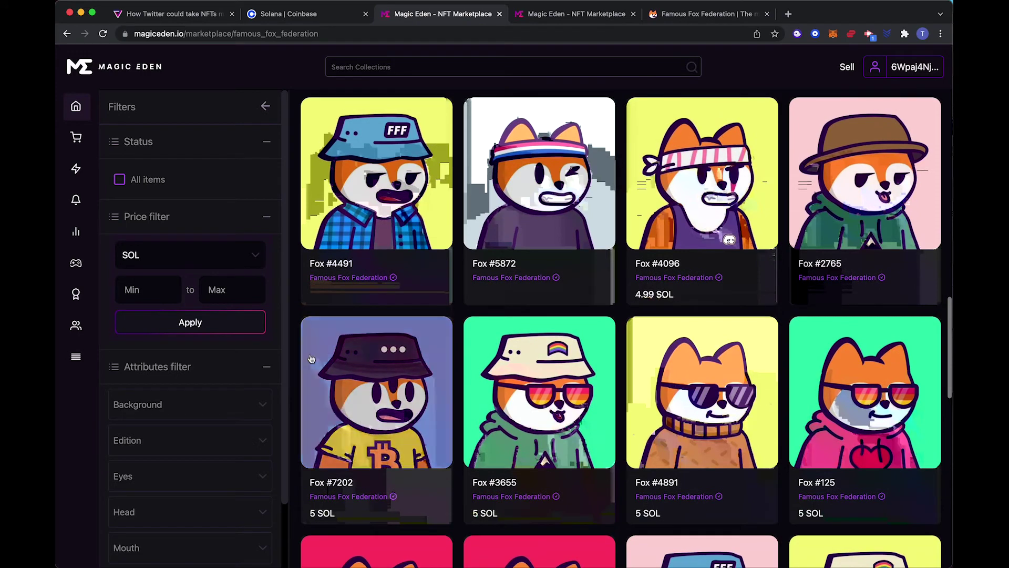
{"action": "scroll", "coordinate": [434, 407], "scroll_direction": "down", "scroll_amount": 5}
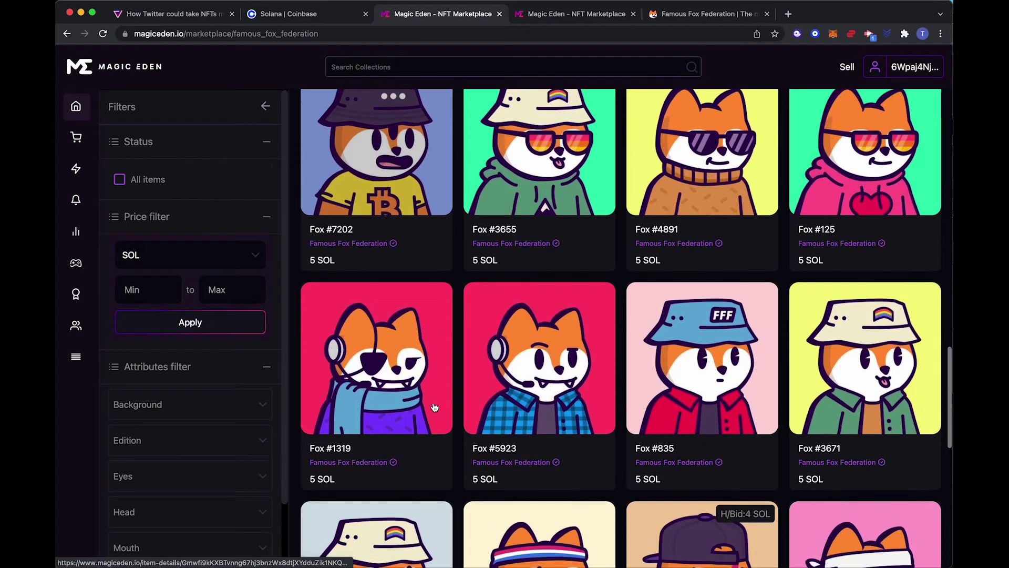
{"action": "scroll", "coordinate": [435, 407], "scroll_direction": "down", "scroll_amount": 5}
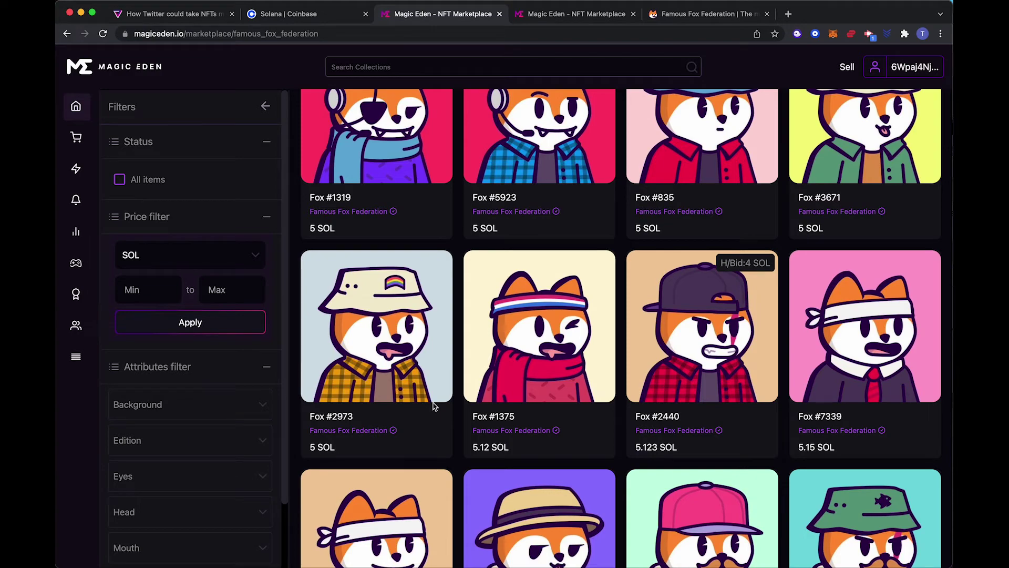
{"action": "scroll", "coordinate": [434, 405], "scroll_direction": "down", "scroll_amount": 9}
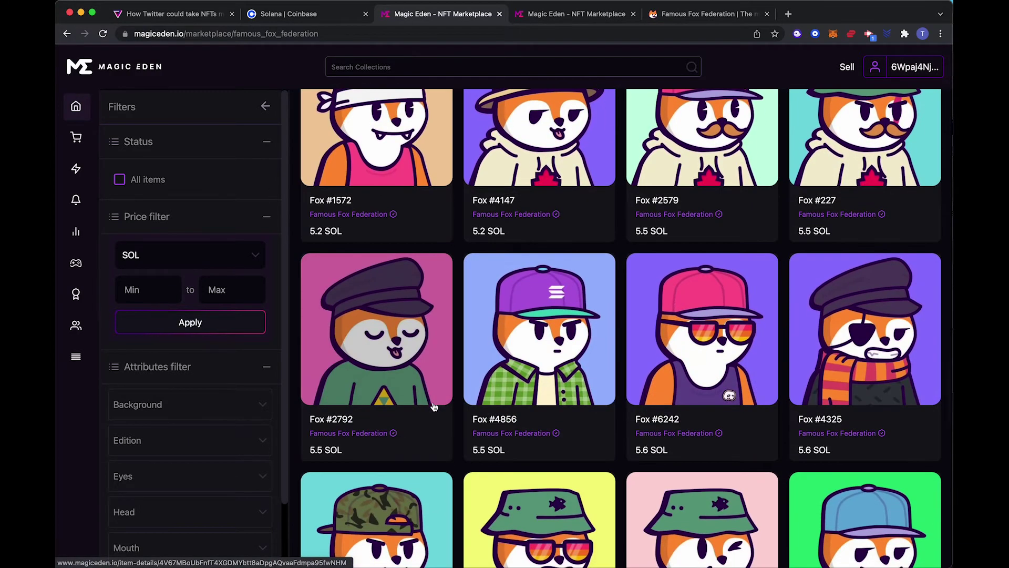
{"action": "scroll", "coordinate": [434, 406], "scroll_direction": "up", "scroll_amount": 7}
{"action": "scroll", "coordinate": [431, 356], "scroll_direction": "up", "scroll_amount": 15}
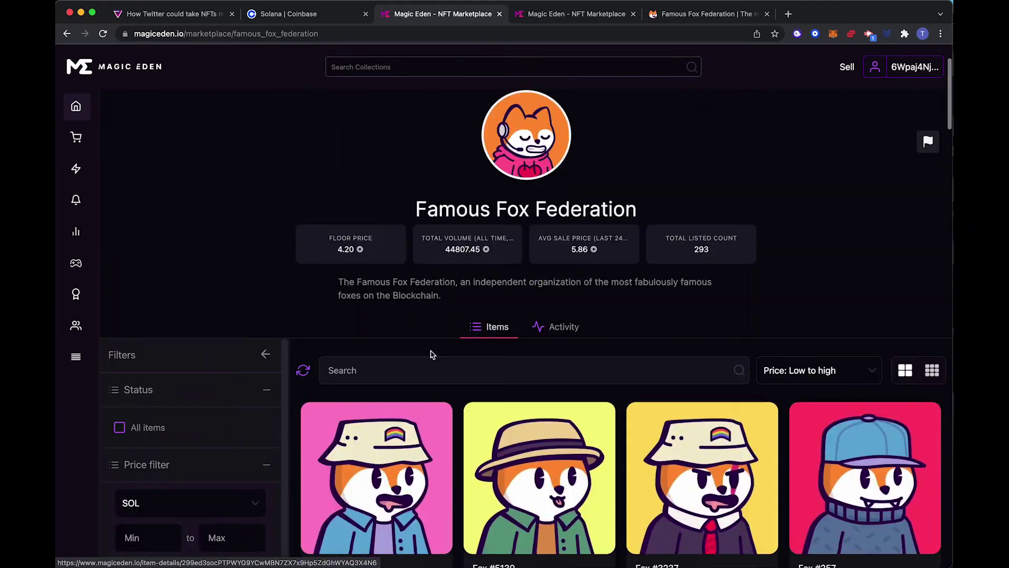
Step: Review General Fox's List of Cool Stuff on the Famous Fox Federation site and view the site's full list of Foxy Business tools
{"action": "left_click", "coordinate": [667, 19]}
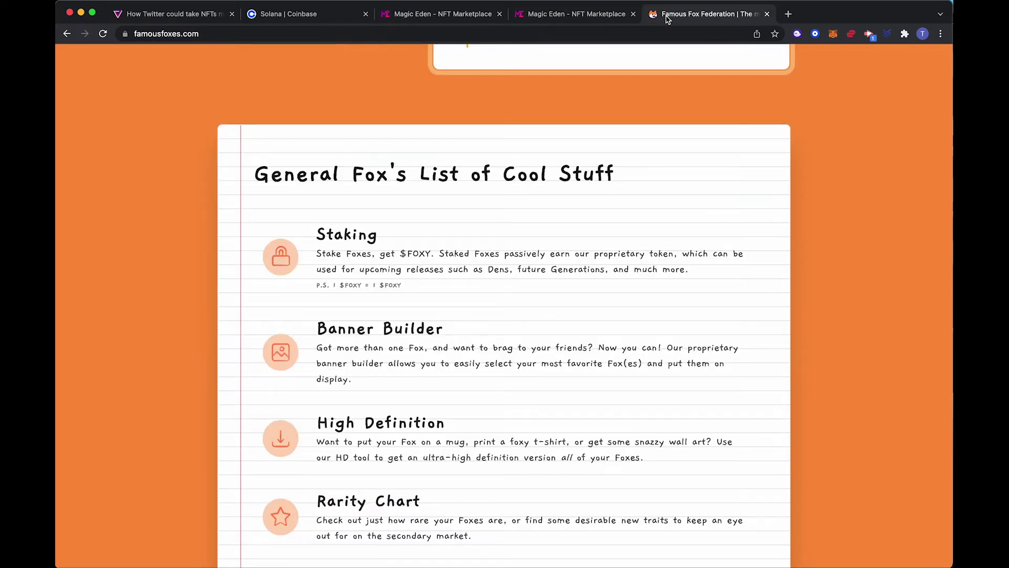
{"action": "scroll", "coordinate": [599, 308], "scroll_direction": "up", "scroll_amount": 4}
{"action": "scroll", "coordinate": [600, 308], "scroll_direction": "up", "scroll_amount": 5}
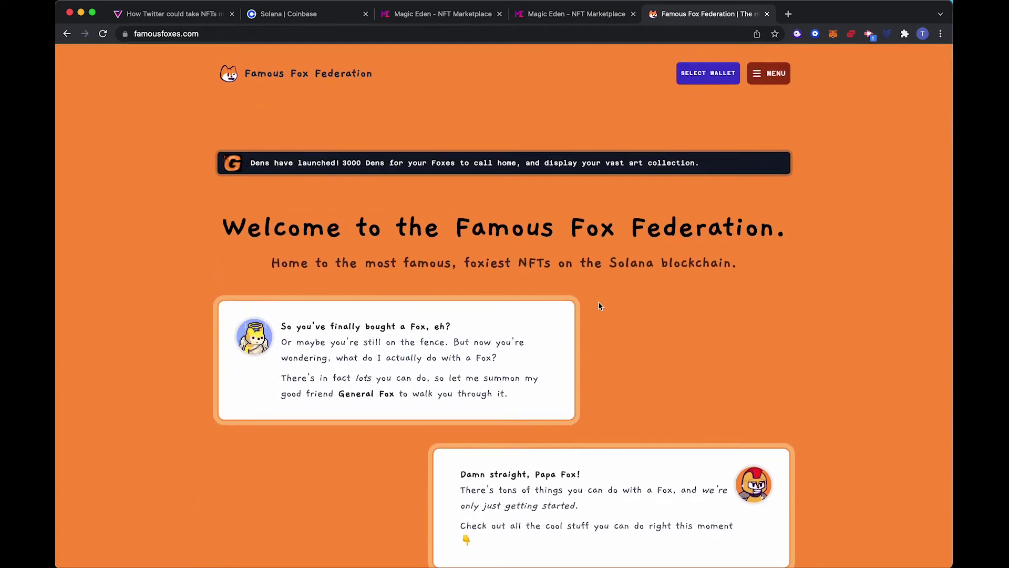
{"action": "scroll", "coordinate": [599, 304], "scroll_direction": "down", "scroll_amount": 10}
{"action": "scroll", "coordinate": [599, 302], "scroll_direction": "down", "scroll_amount": 2}
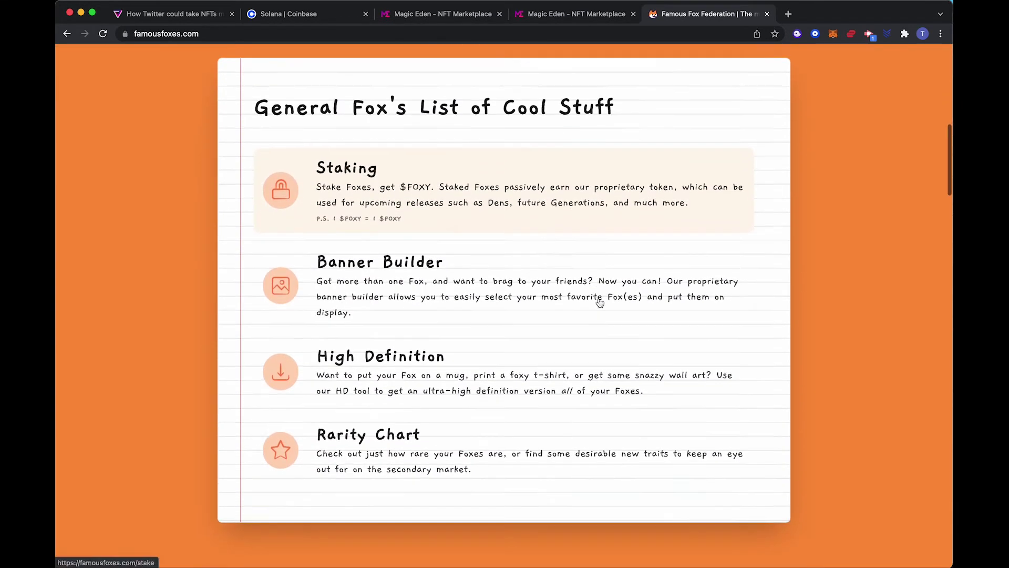
{"action": "scroll", "coordinate": [604, 289], "scroll_direction": "up", "scroll_amount": 6}
{"action": "scroll", "coordinate": [608, 280], "scroll_direction": "up", "scroll_amount": 6}
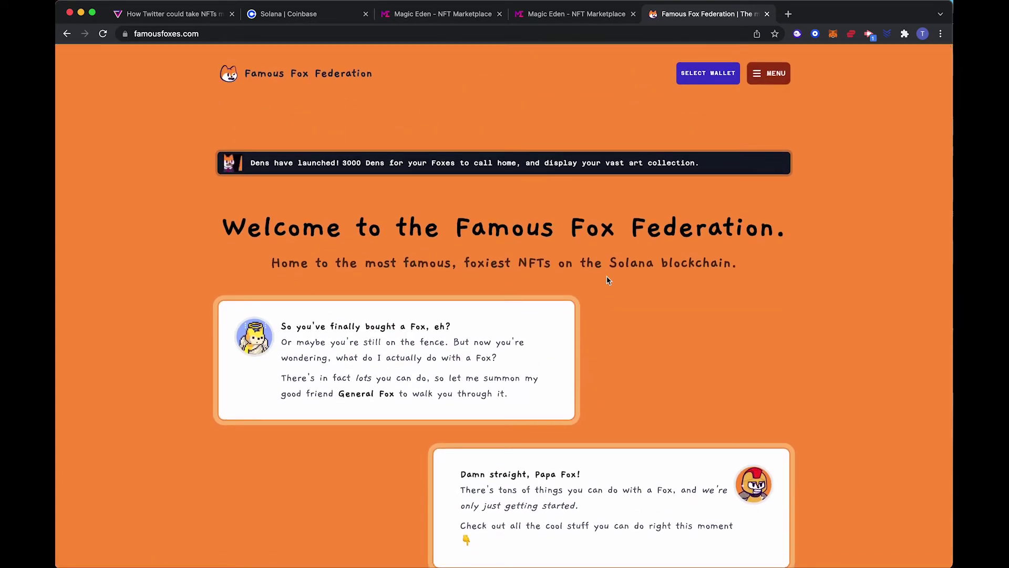
{"action": "left_click", "coordinate": [762, 74]}
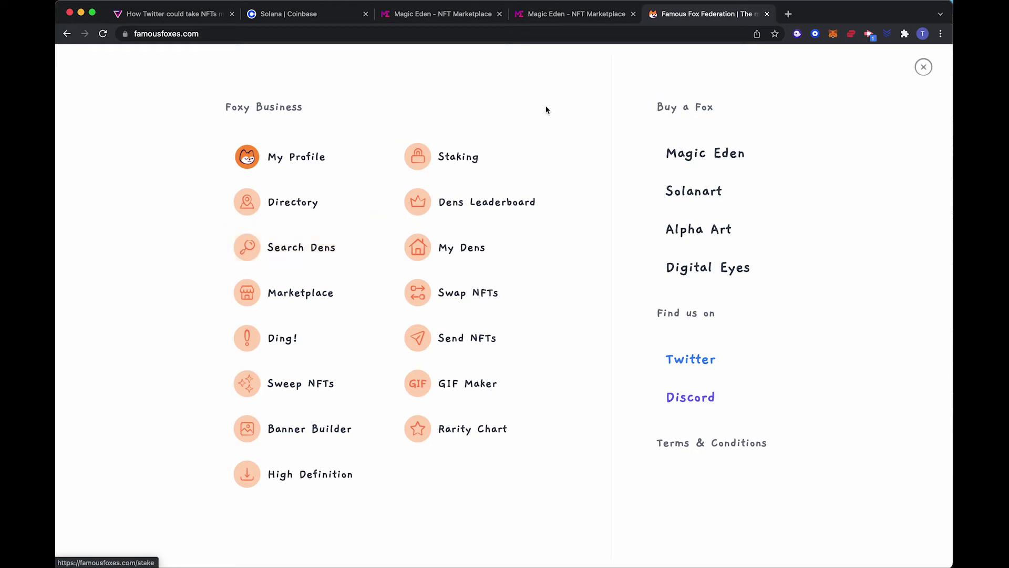
{"action": "left_click", "coordinate": [923, 68]}
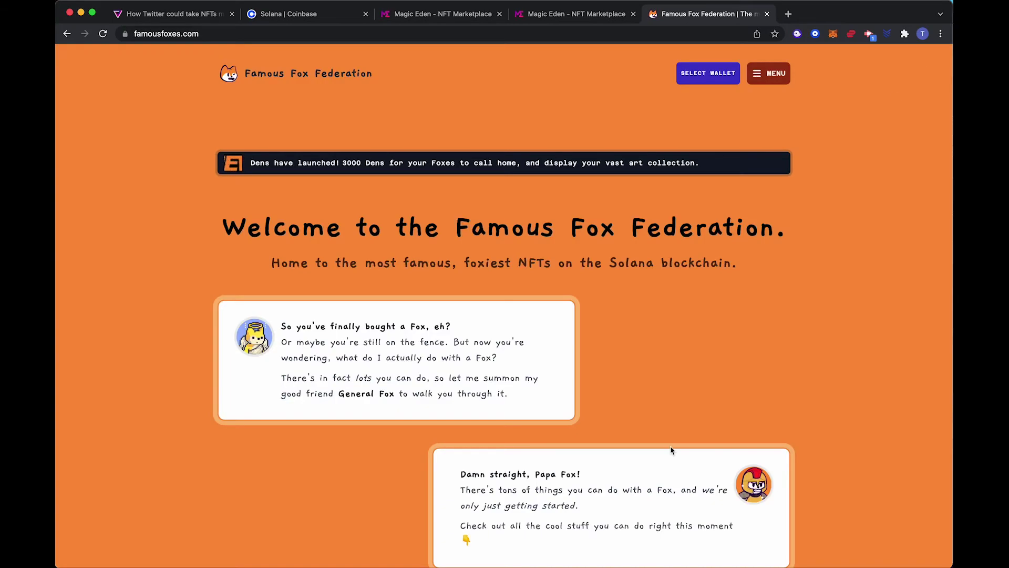
Step: Examine the Famous Fox Federation roadmap board with its Thinking, Planned, Working on and Done columns
{"action": "scroll", "coordinate": [670, 446], "scroll_direction": "down", "scroll_amount": 20}
{"action": "scroll", "coordinate": [672, 451], "scroll_direction": "up", "scroll_amount": 5}
{"action": "scroll", "coordinate": [671, 451], "scroll_direction": "up", "scroll_amount": 15}
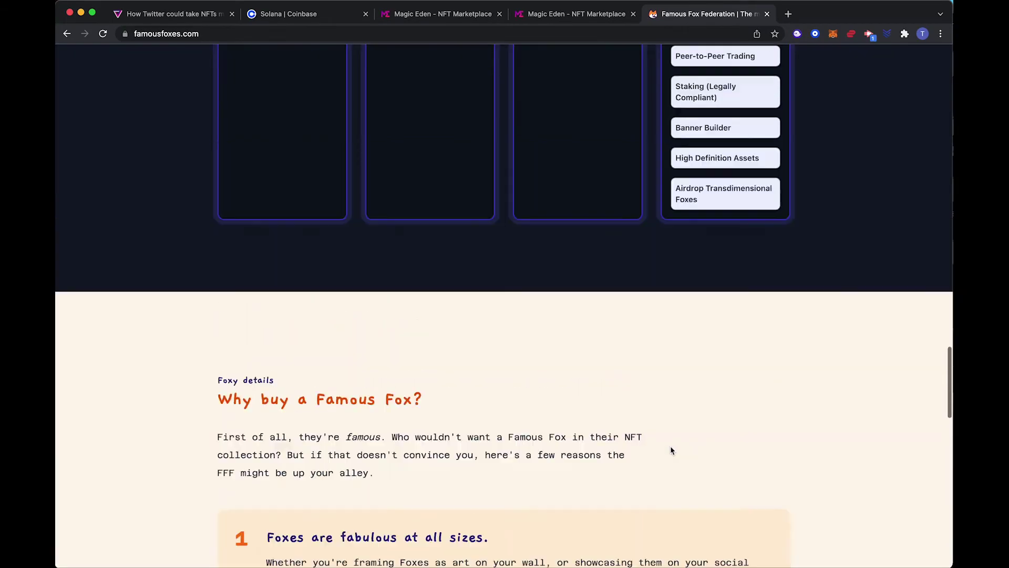
{"action": "scroll", "coordinate": [671, 450], "scroll_direction": "up", "scroll_amount": 2}
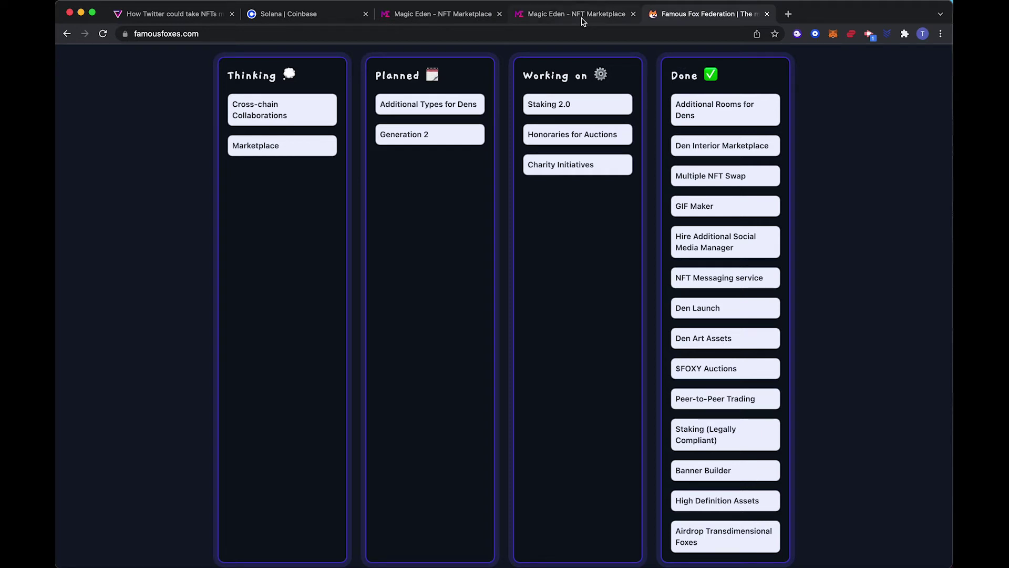
Step: Compare the Famous Fox Federation collection's statistics with the Transdimensional Fox Federation collection and look through the latter's cheapest listings
{"action": "left_click", "coordinate": [421, 20]}
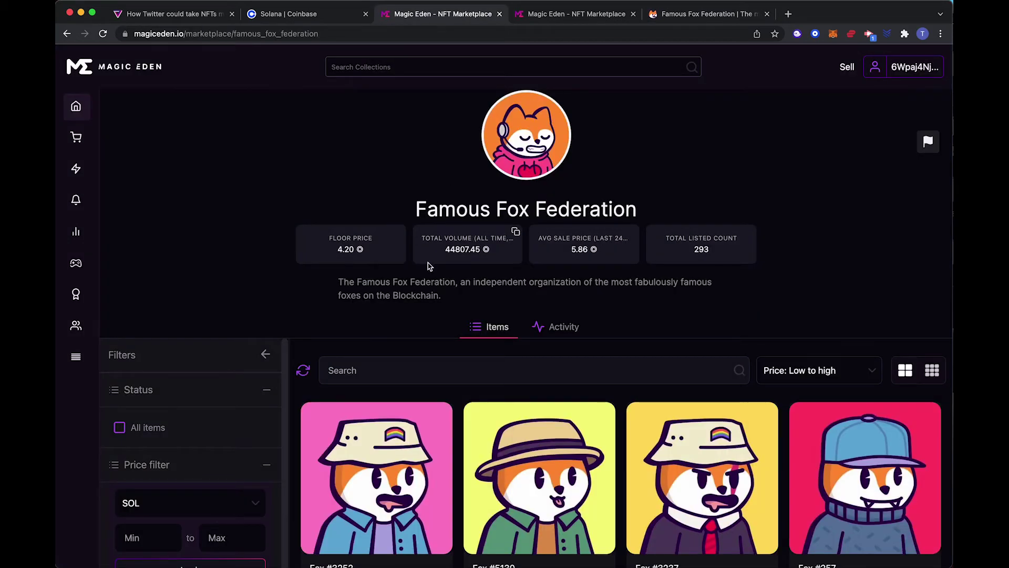
{"action": "left_click", "coordinate": [543, 16]}
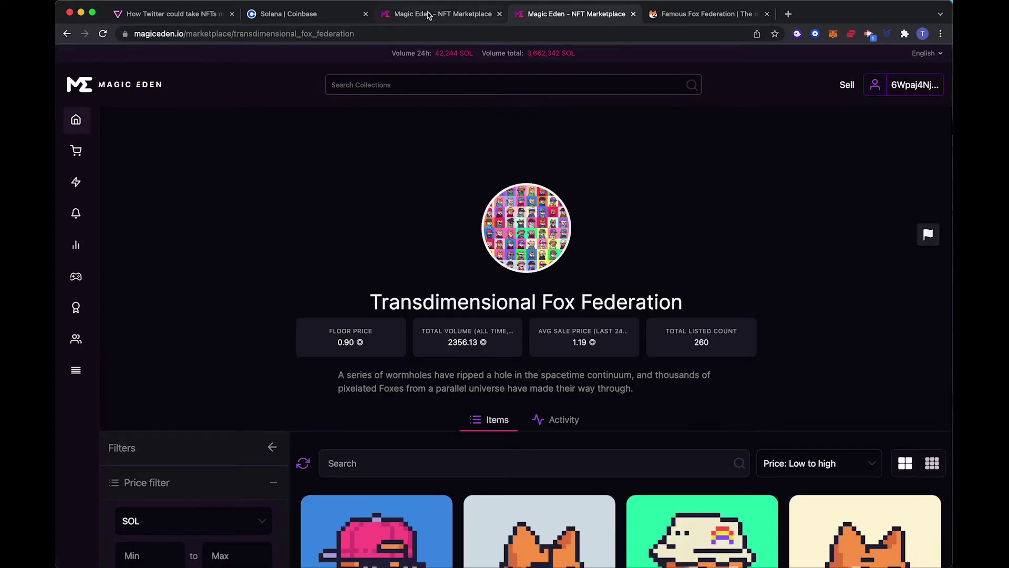
{"action": "scroll", "coordinate": [282, 362], "scroll_direction": "down", "scroll_amount": 5}
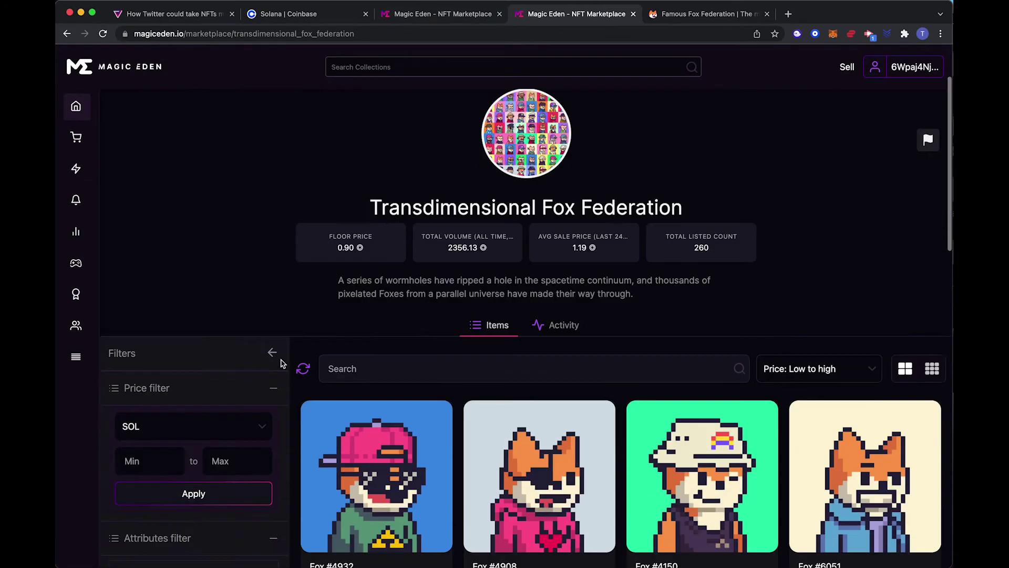
{"action": "scroll", "coordinate": [281, 363], "scroll_direction": "down", "scroll_amount": 8}
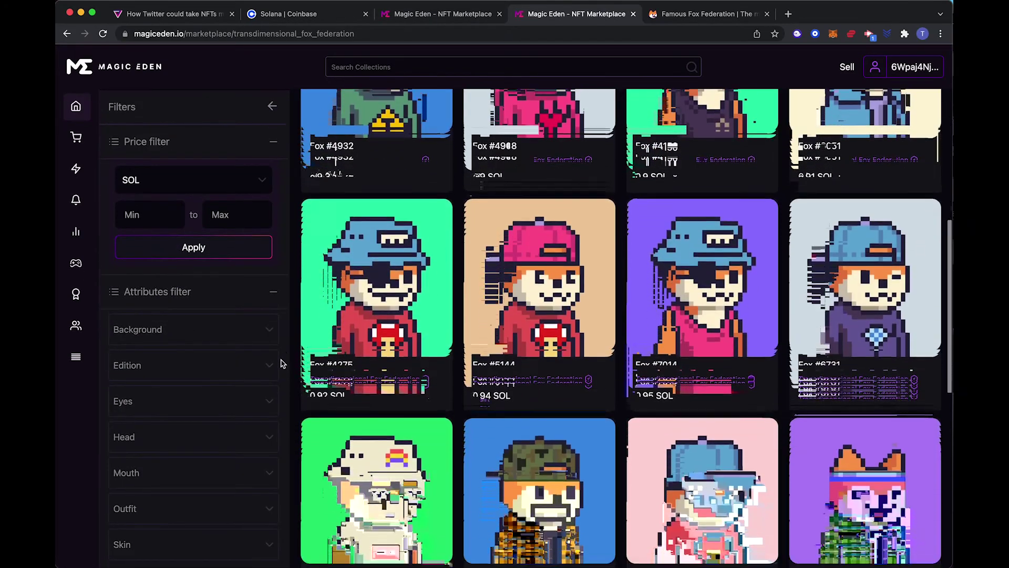
{"action": "scroll", "coordinate": [281, 363], "scroll_direction": "down", "scroll_amount": 3}
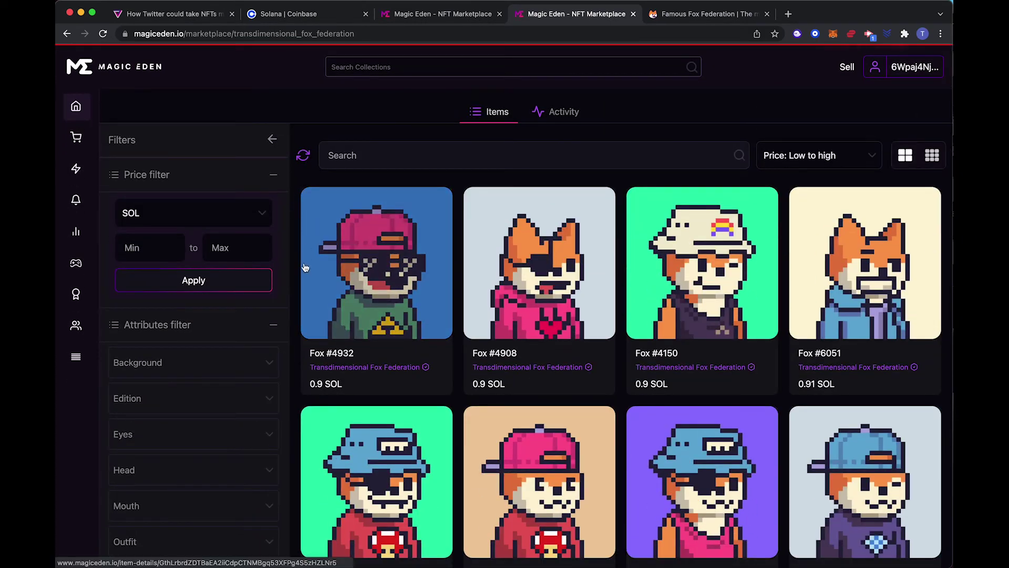
{"action": "scroll", "coordinate": [305, 271], "scroll_direction": "up", "scroll_amount": 3}
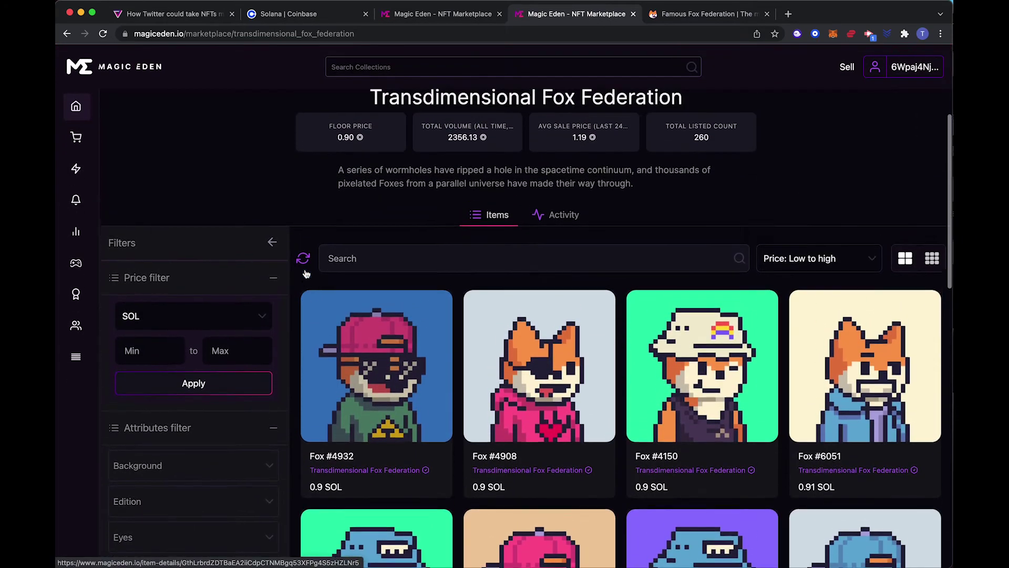
{"action": "scroll", "coordinate": [305, 271], "scroll_direction": "down", "scroll_amount": 5}
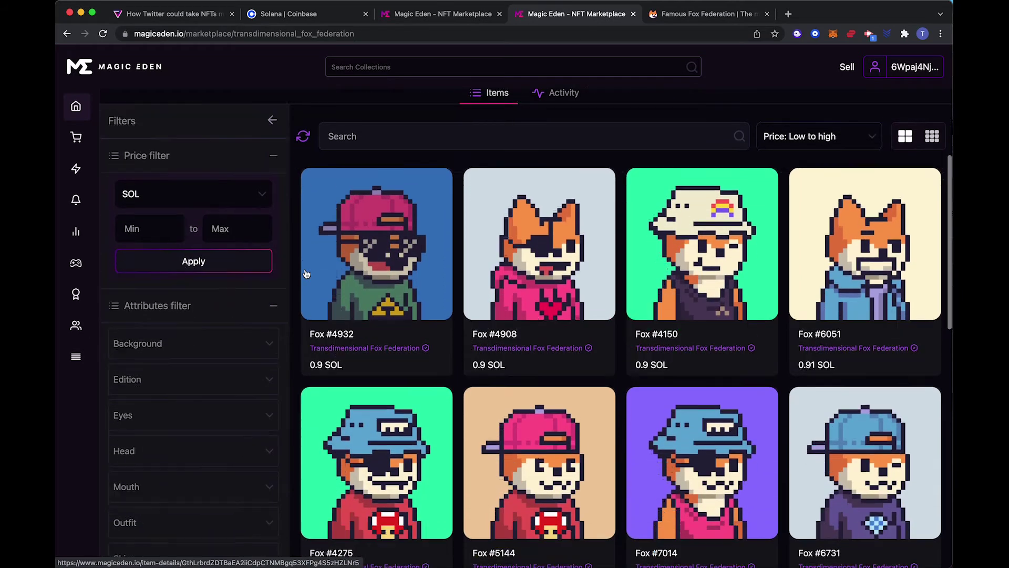
{"action": "scroll", "coordinate": [306, 273], "scroll_direction": "down", "scroll_amount": 5}
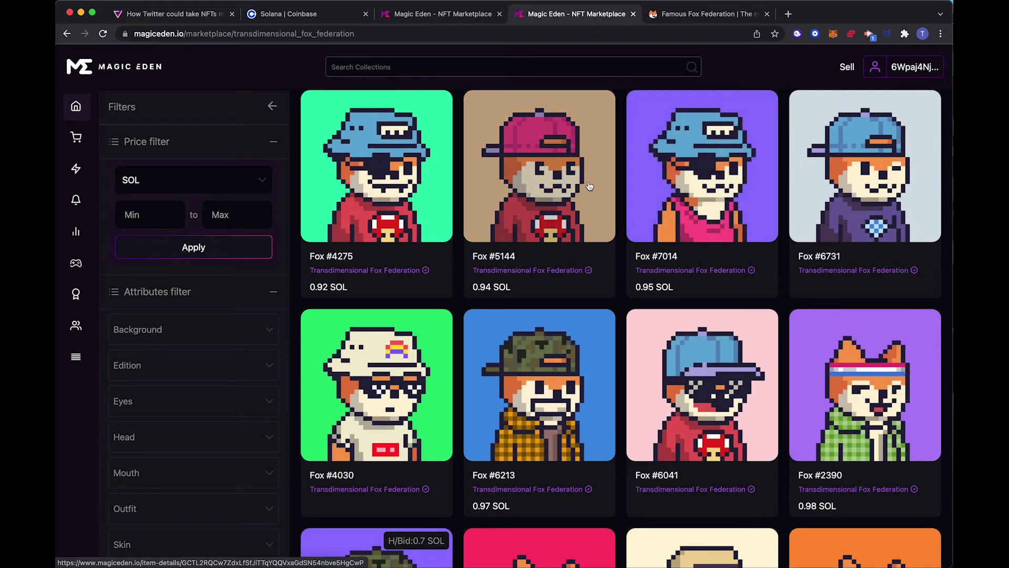
{"action": "scroll", "coordinate": [546, 377], "scroll_direction": "down", "scroll_amount": 4}
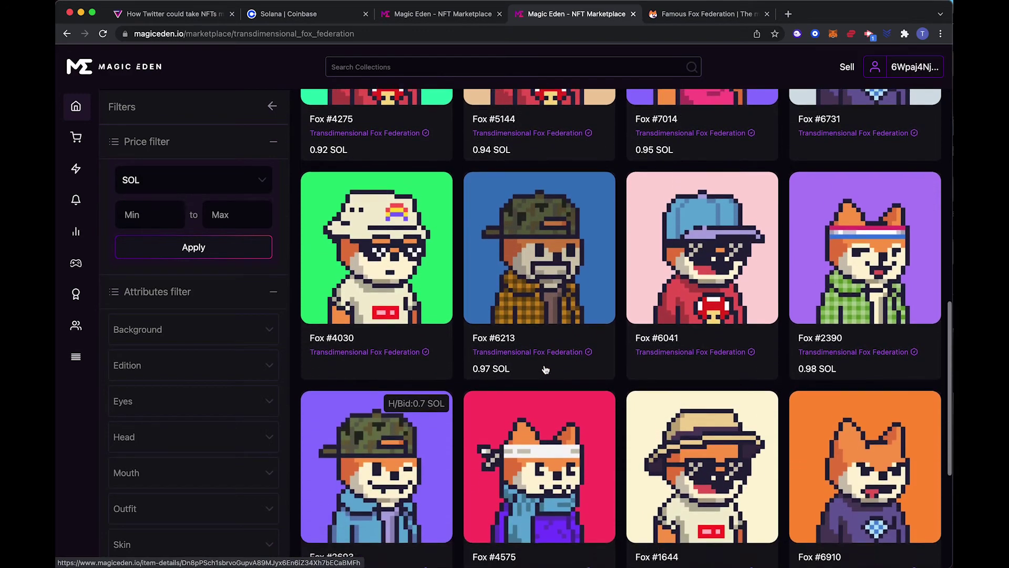
{"action": "scroll", "coordinate": [545, 370], "scroll_direction": "down", "scroll_amount": 2}
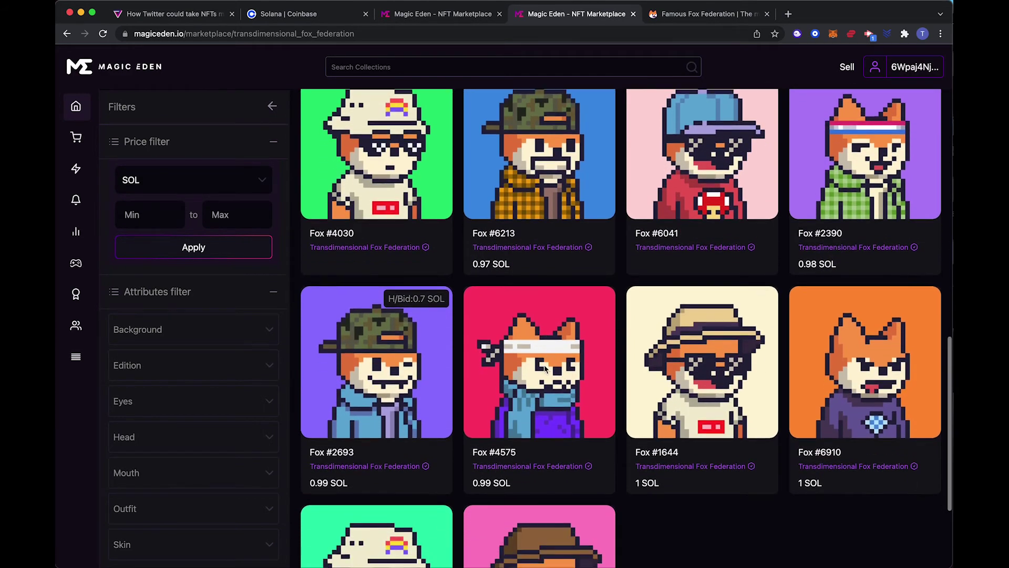
{"action": "scroll", "coordinate": [545, 369], "scroll_direction": "down", "scroll_amount": 3}
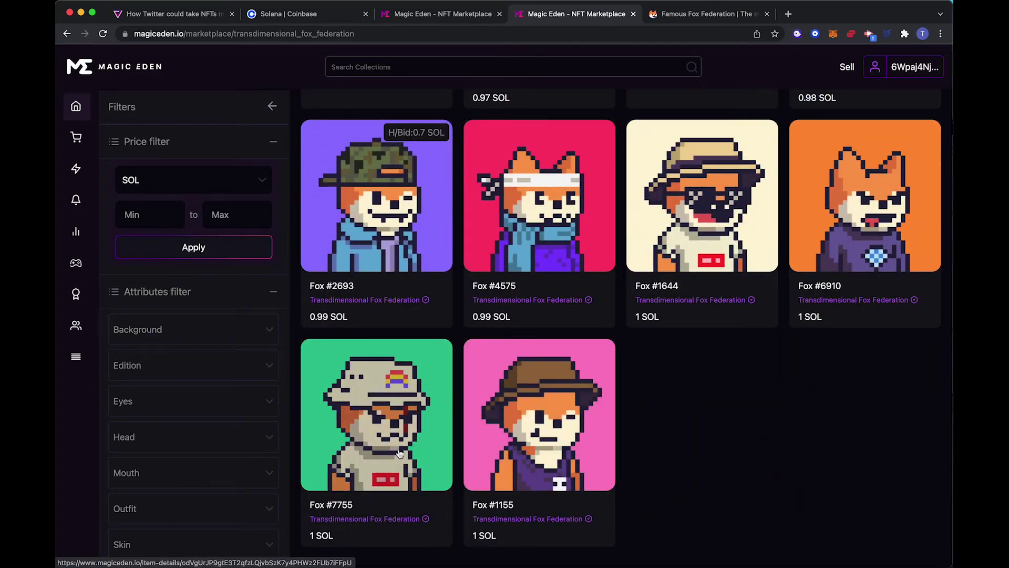
Step: Open the item page of Fox #4908 in the Transdimensional Fox Federation collection
{"action": "scroll", "coordinate": [399, 453], "scroll_direction": "up", "scroll_amount": 10}
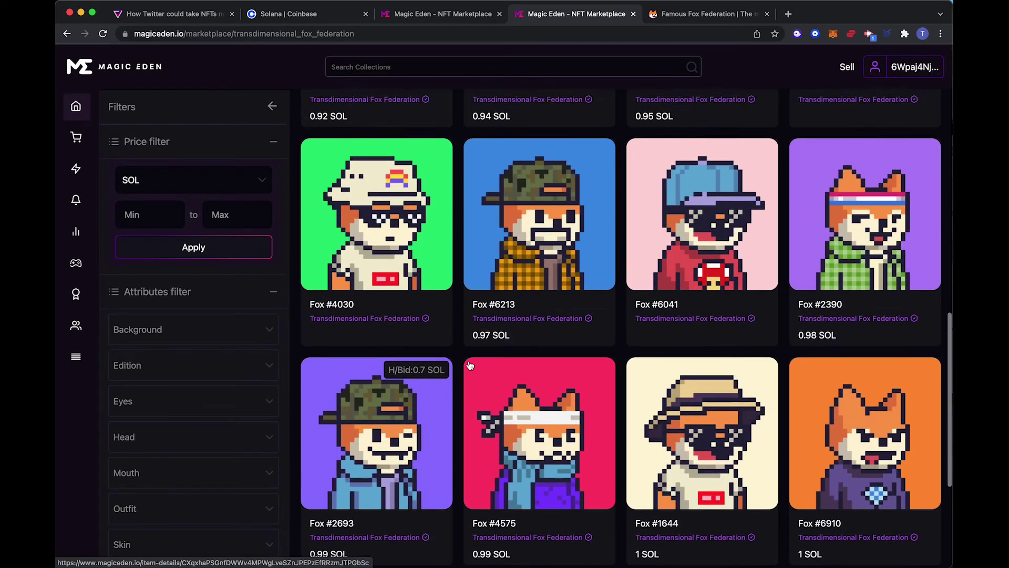
{"action": "scroll", "coordinate": [469, 361], "scroll_direction": "up", "scroll_amount": 5}
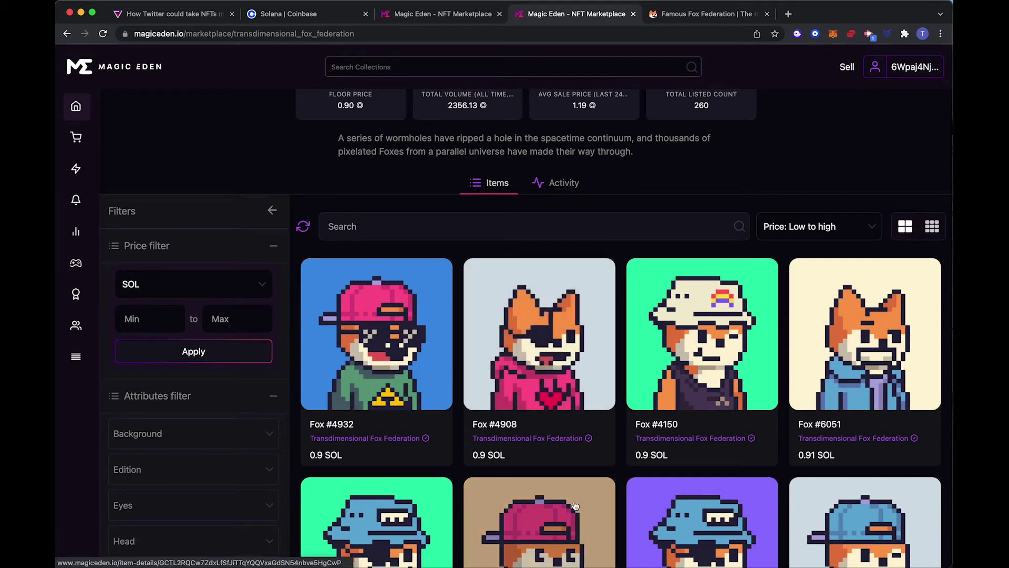
{"action": "left_click", "coordinate": [548, 393]}
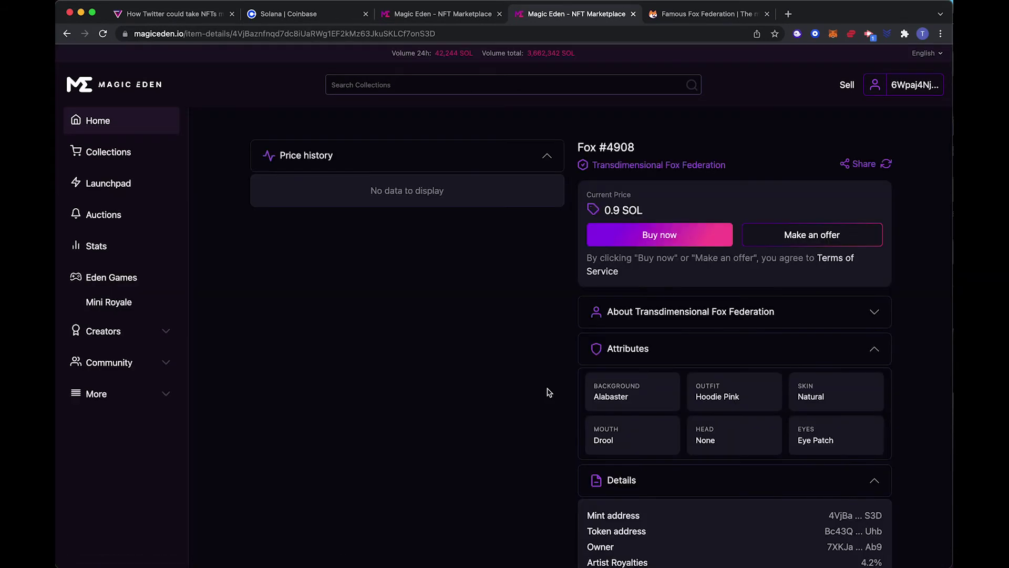
Step: Buy Fox #4908 at its listed 0.9 SOL price and approve the transaction in the Phantom wallet
{"action": "left_click", "coordinate": [642, 238]}
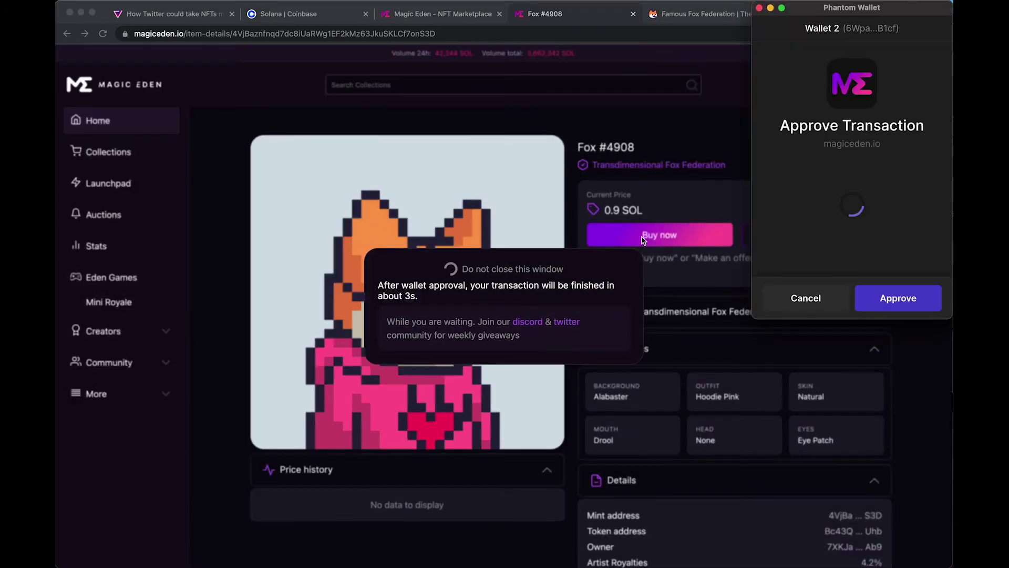
{"action": "left_click", "coordinate": [892, 301]}
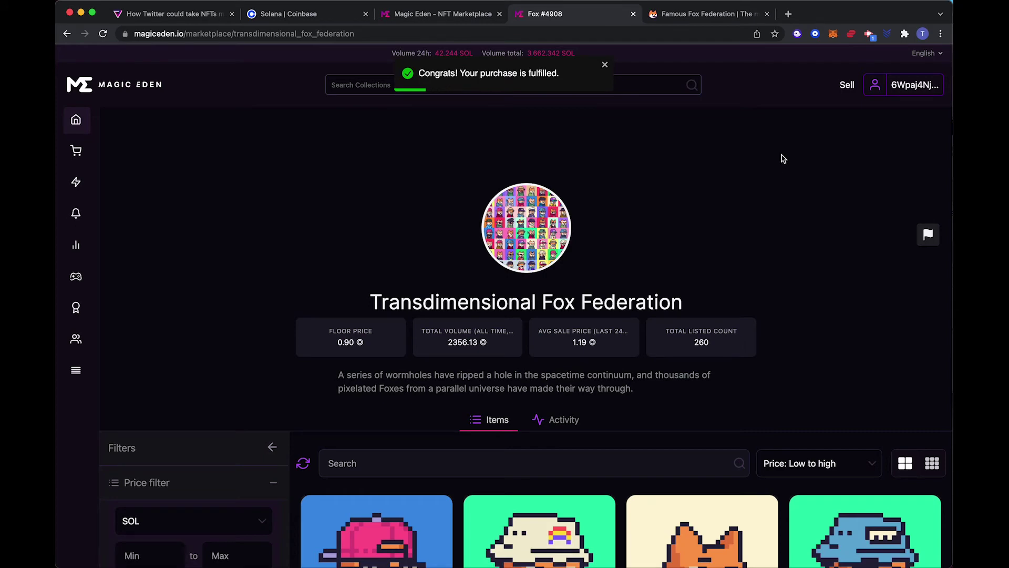
Step: Check the Phantom wallet's collectibles and view the details of Den #724 from the Famous Fox collection
{"action": "scroll", "coordinate": [783, 158], "scroll_direction": "down", "scroll_amount": 2}
{"action": "scroll", "coordinate": [784, 159], "scroll_direction": "down", "scroll_amount": 4}
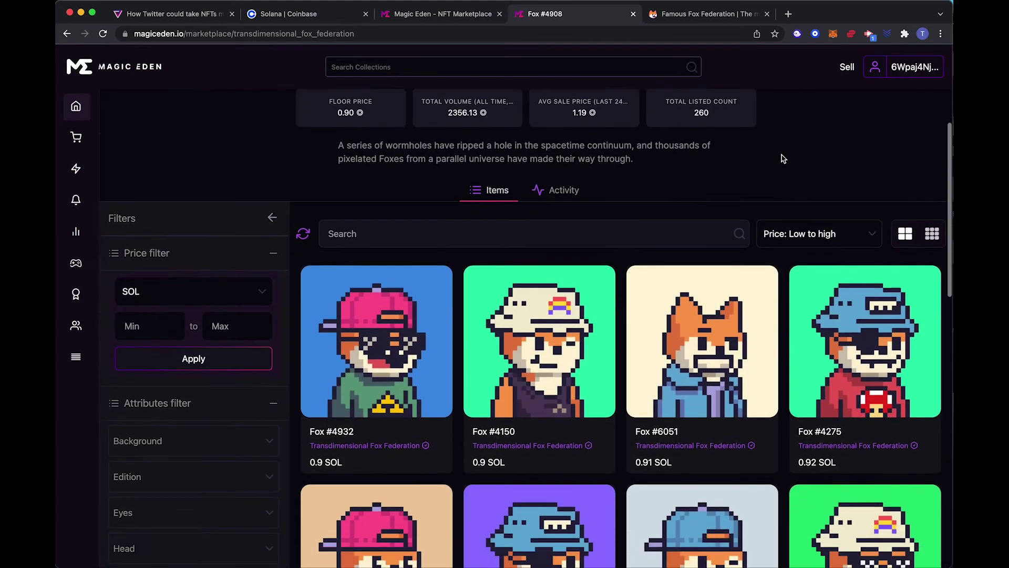
{"action": "left_click", "coordinate": [797, 34]}
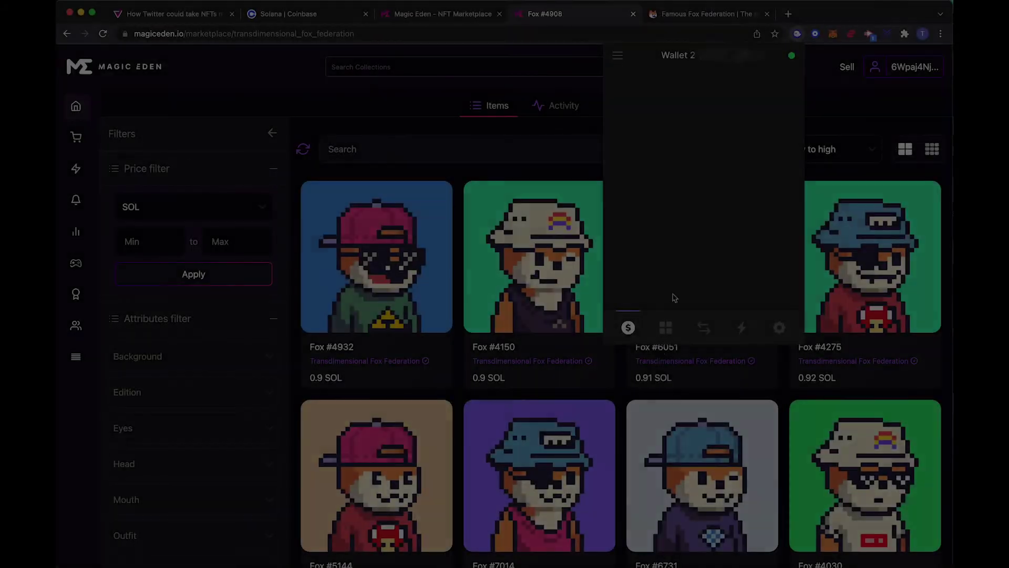
{"action": "left_click", "coordinate": [665, 328]}
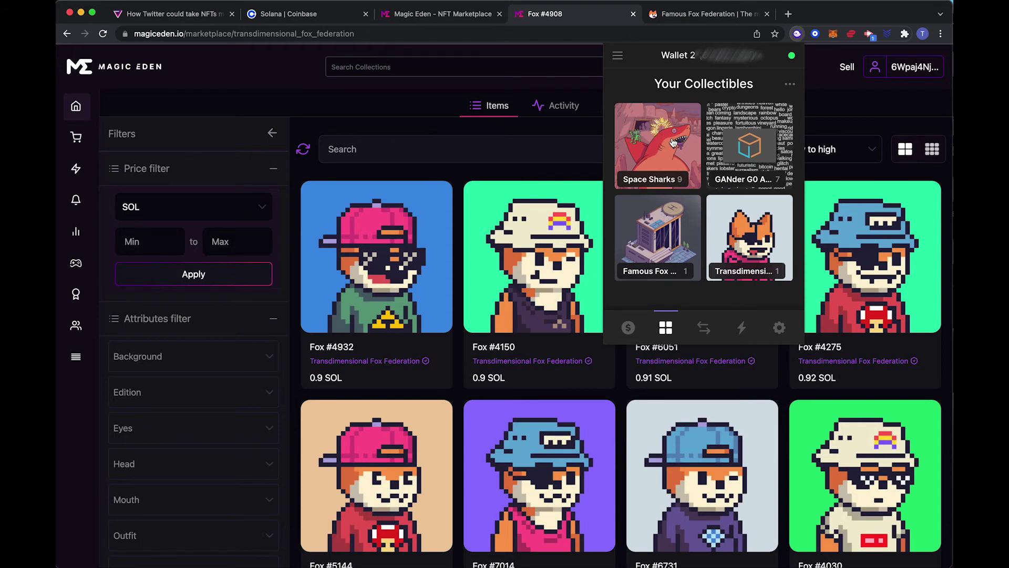
{"action": "left_click", "coordinate": [685, 260]}
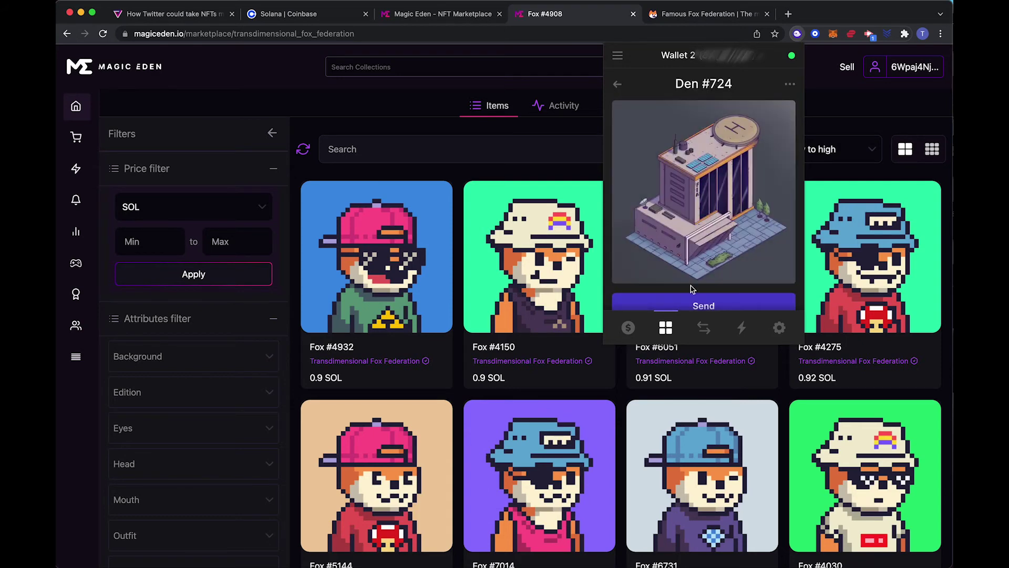
{"action": "scroll", "coordinate": [648, 170], "scroll_direction": "down", "scroll_amount": 3}
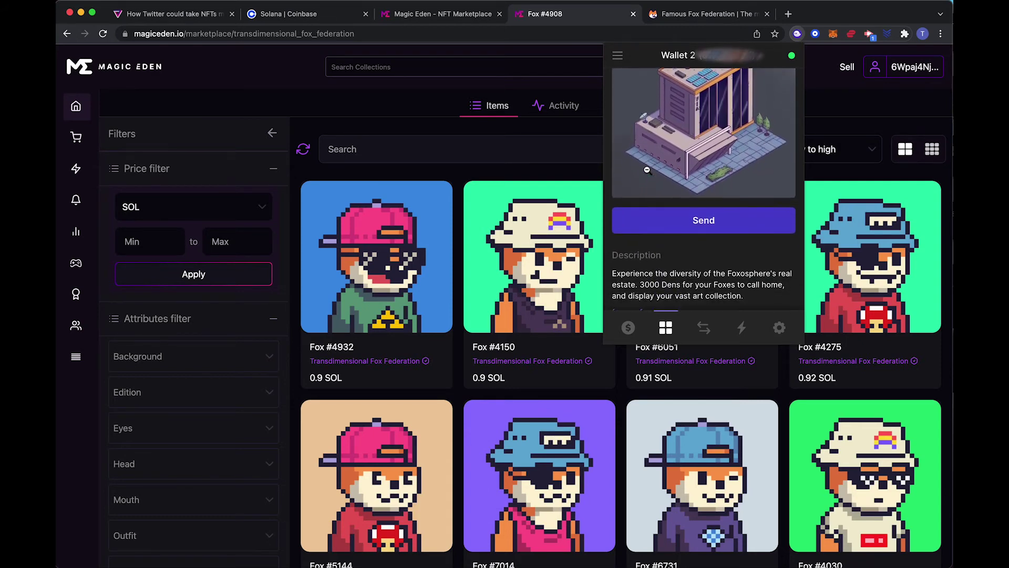
{"action": "scroll", "coordinate": [648, 170], "scroll_direction": "up", "scroll_amount": 3}
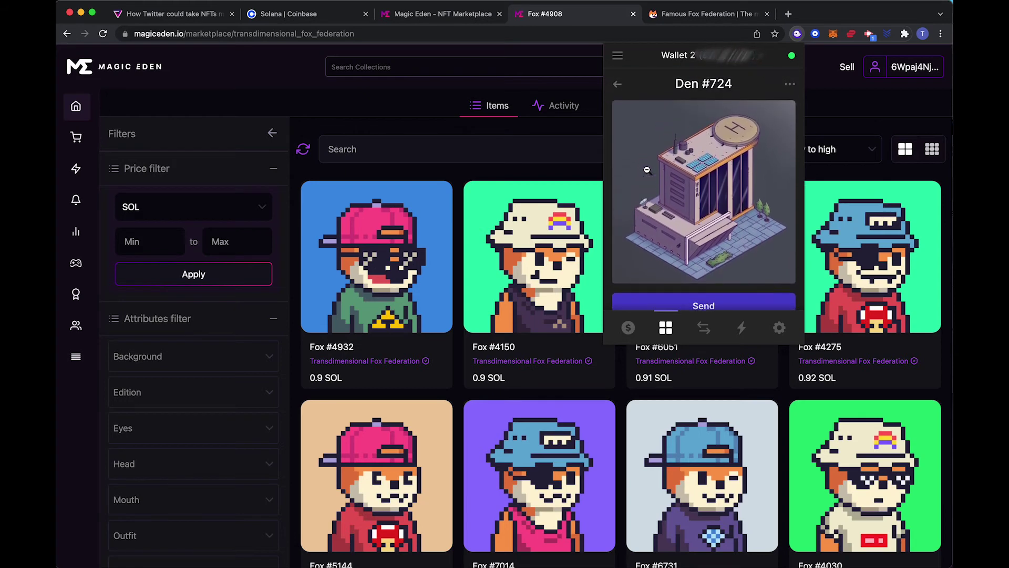
{"action": "left_click", "coordinate": [618, 85]}
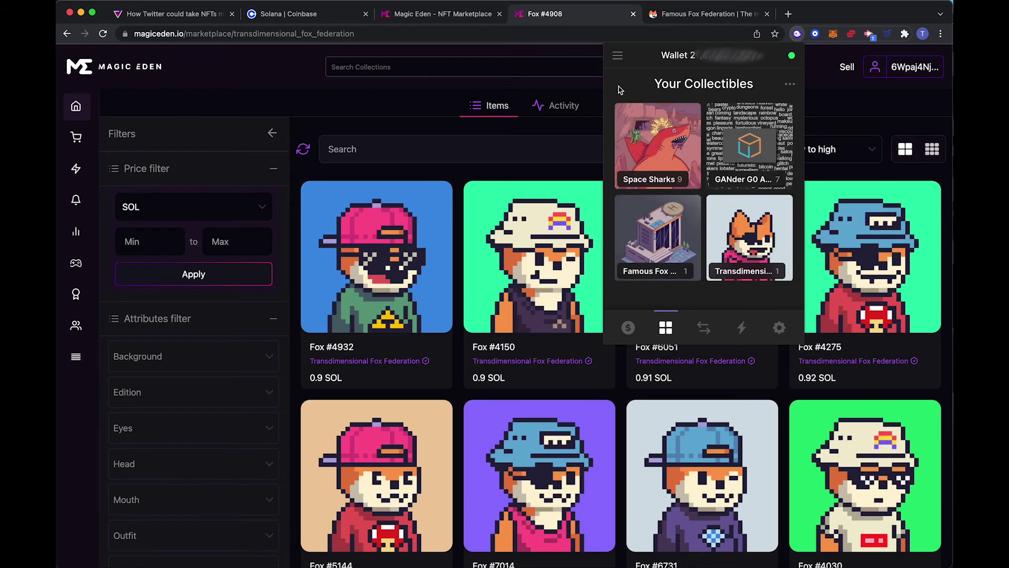
Step: Read the description of the purchased Fox #4908 in the wallet and go to the Famous Fox Federation website
{"action": "left_click", "coordinate": [729, 243]}
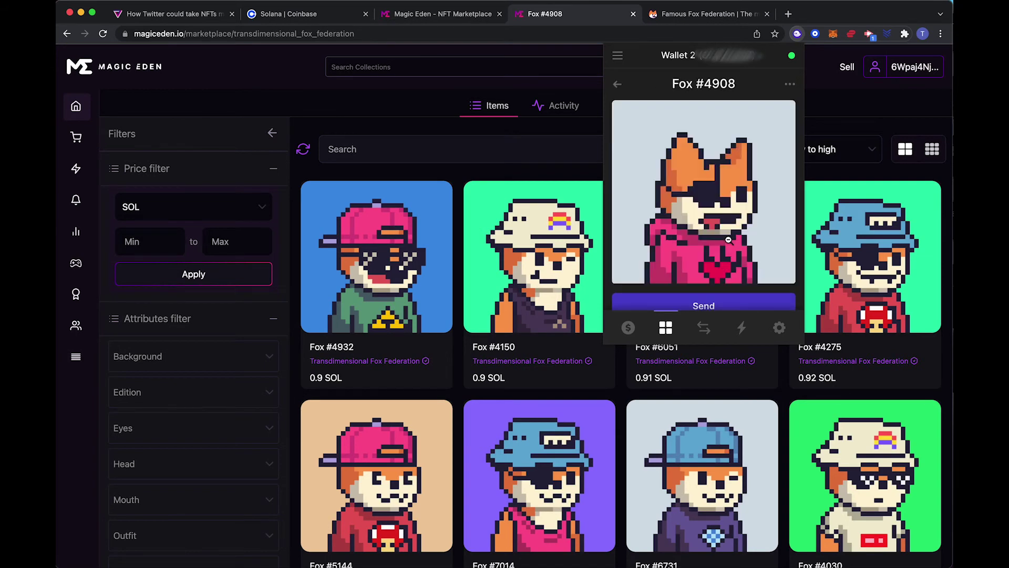
{"action": "scroll", "coordinate": [729, 239], "scroll_direction": "down", "scroll_amount": 5}
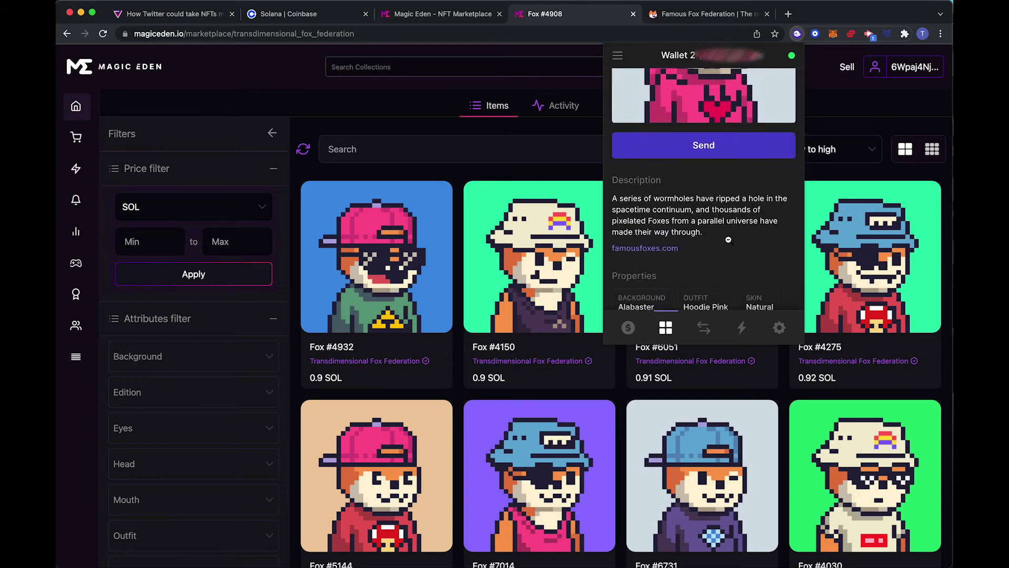
{"action": "left_click", "coordinate": [645, 216]}
{"action": "left_click", "coordinate": [832, 141]}
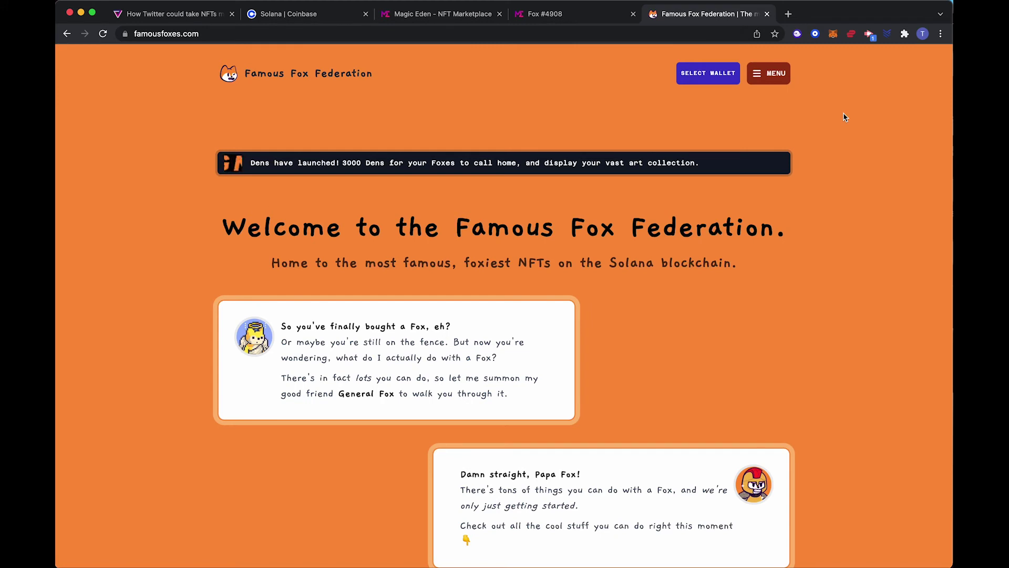
{"action": "left_click", "coordinate": [797, 34]}
{"action": "left_click", "coordinate": [796, 35]}
Step: Return to the Magic Eden marketplace and look through its Popular Collections page for other projects
{"action": "left_click", "coordinate": [465, 16]}
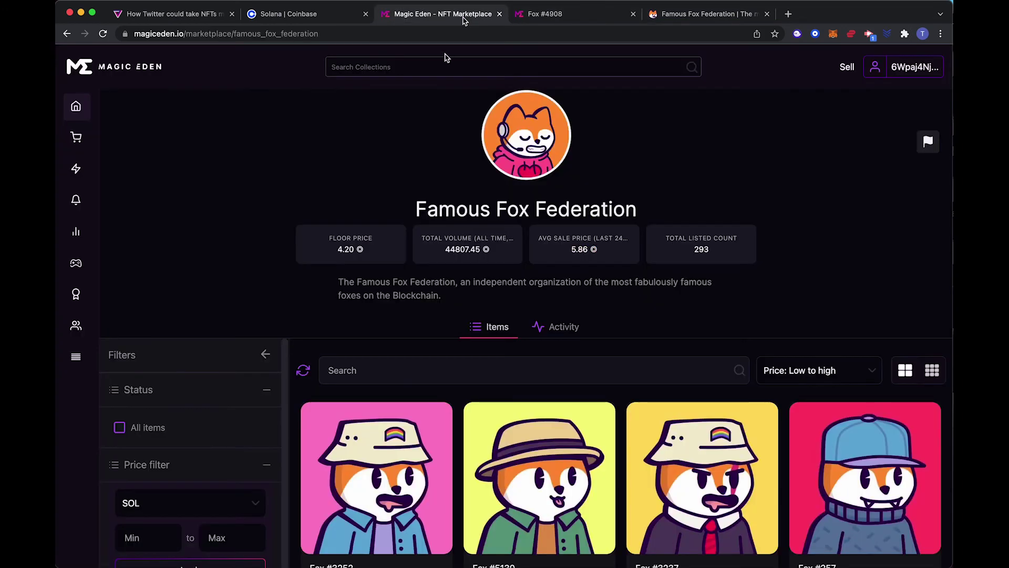
{"action": "left_click", "coordinate": [141, 67]}
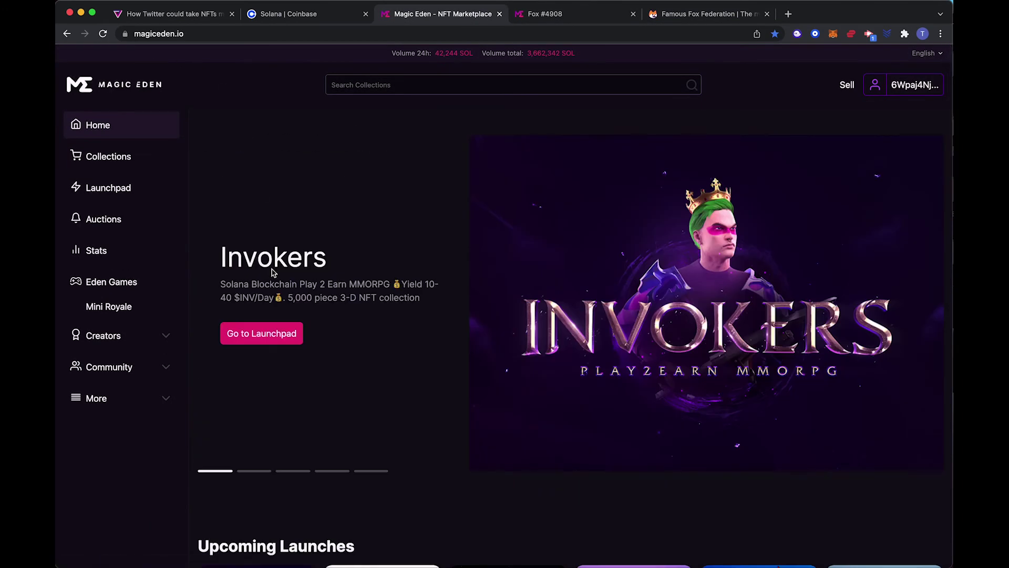
{"action": "left_click", "coordinate": [107, 158]}
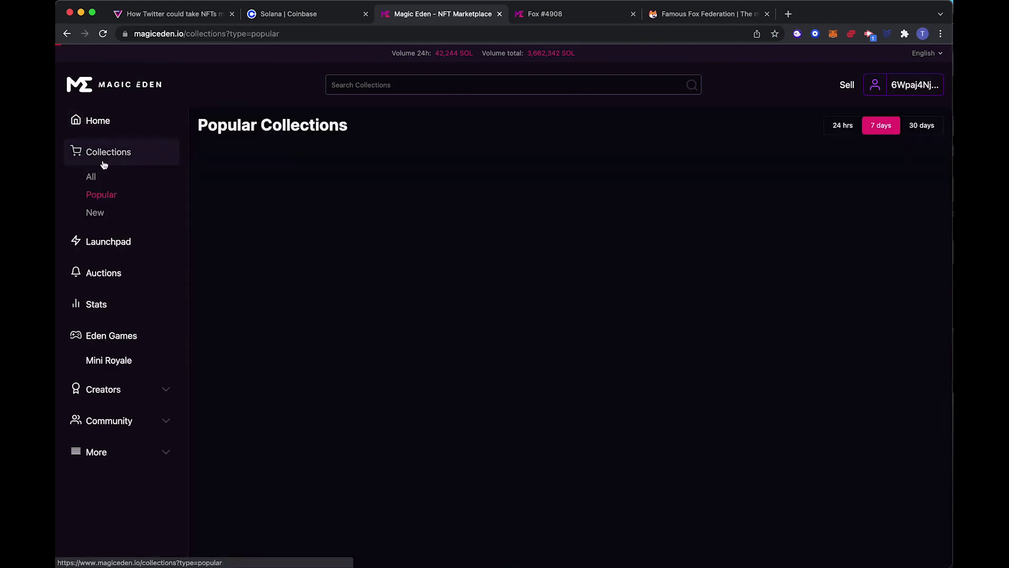
{"action": "scroll", "coordinate": [190, 362], "scroll_direction": "down", "scroll_amount": 10}
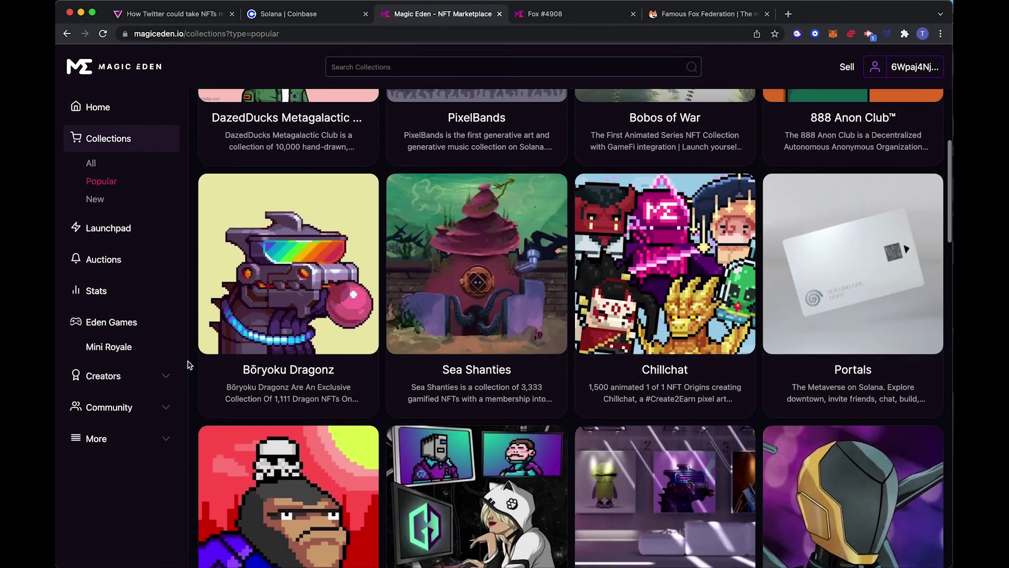
{"action": "scroll", "coordinate": [267, 276], "scroll_direction": "down", "scroll_amount": 10}
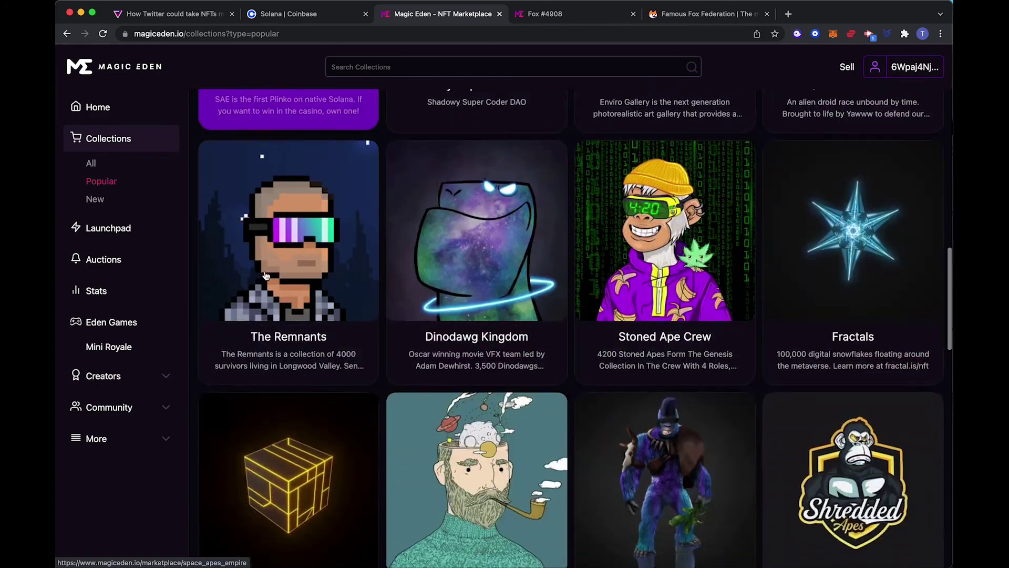
{"action": "scroll", "coordinate": [266, 275], "scroll_direction": "down", "scroll_amount": 10}
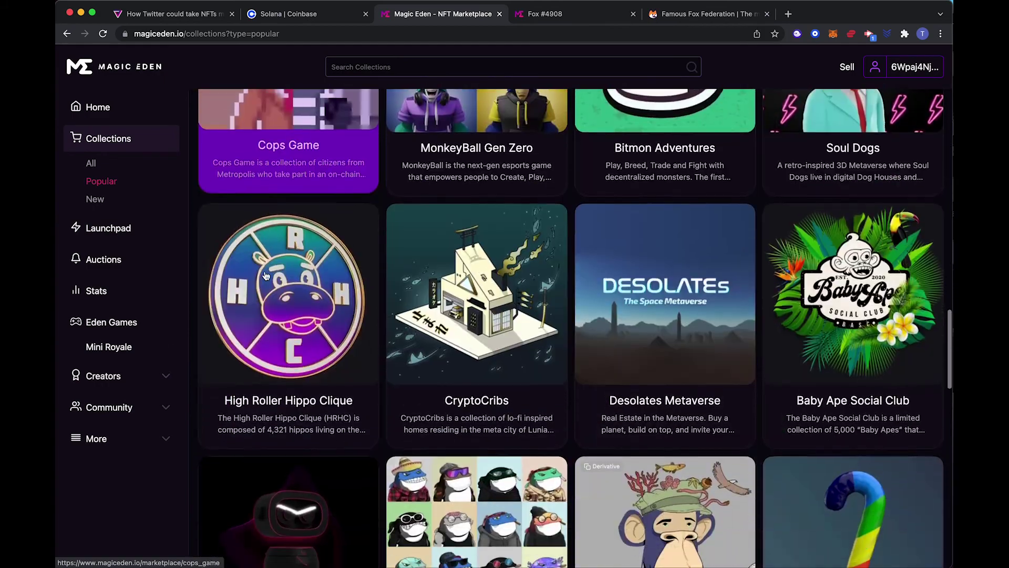
{"action": "scroll", "coordinate": [266, 275], "scroll_direction": "down", "scroll_amount": 7}
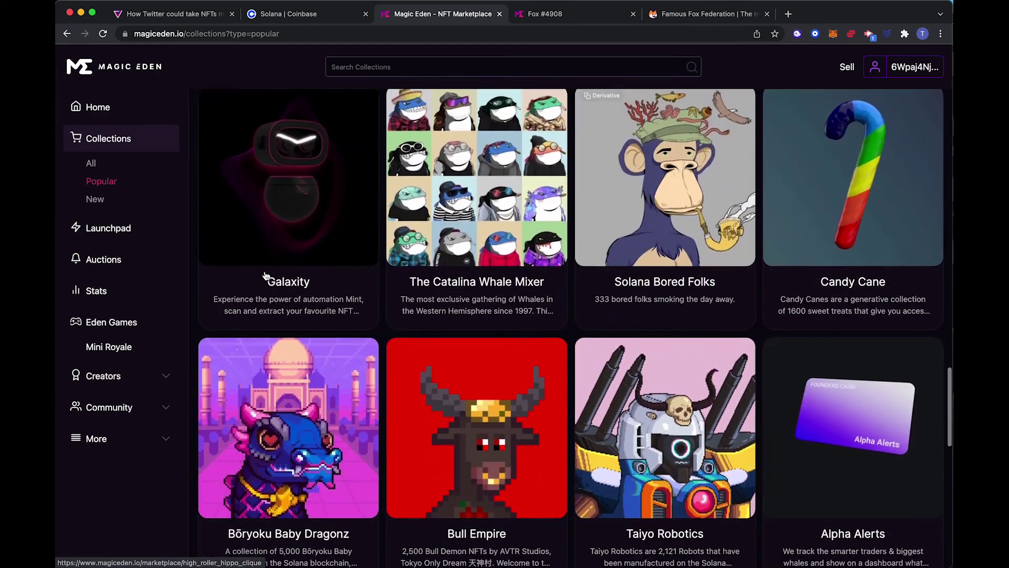
{"action": "scroll", "coordinate": [267, 276], "scroll_direction": "down", "scroll_amount": 4}
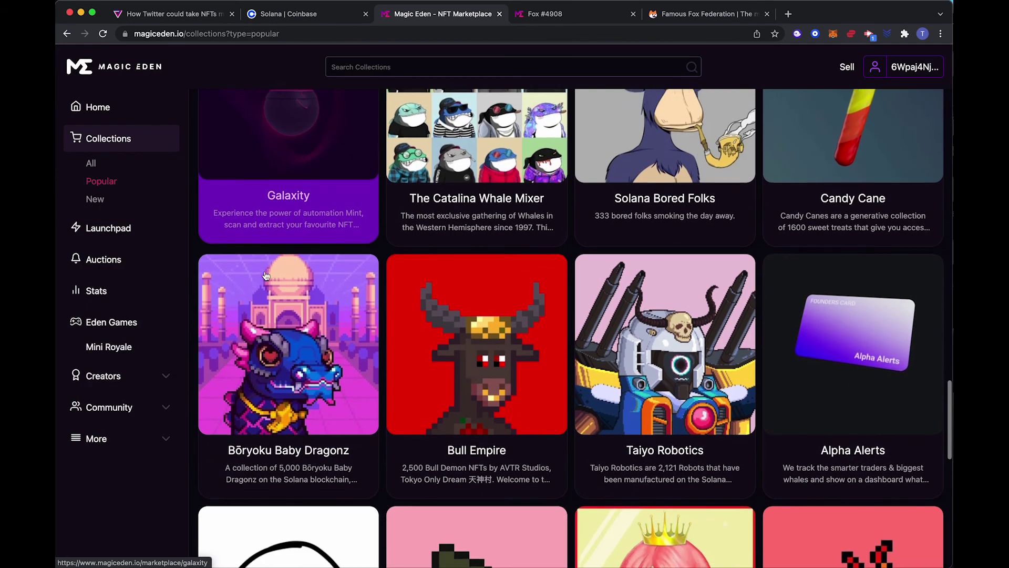
{"action": "scroll", "coordinate": [266, 276], "scroll_direction": "down", "scroll_amount": 3}
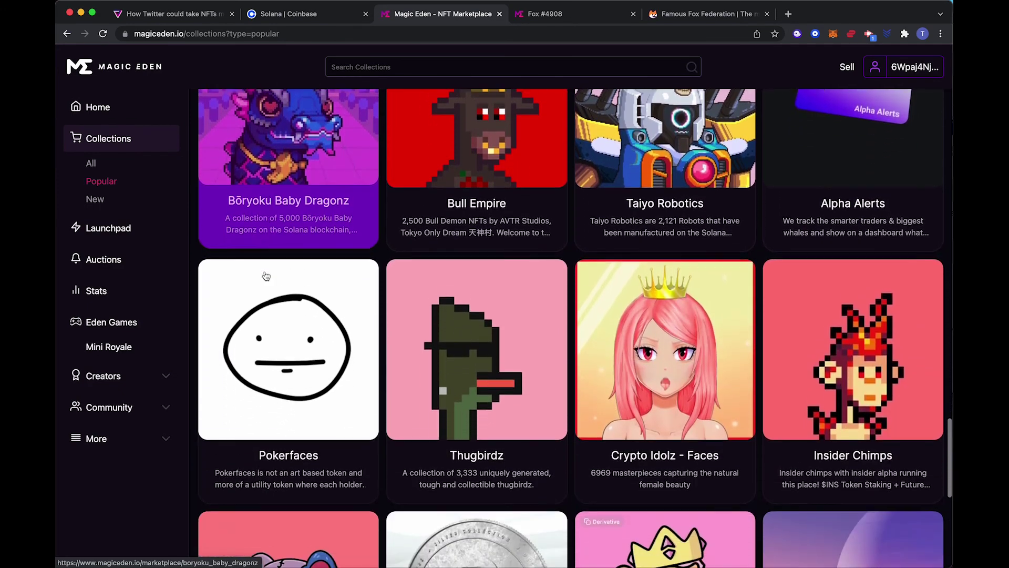
{"action": "scroll", "coordinate": [267, 276], "scroll_direction": "down", "scroll_amount": 9}
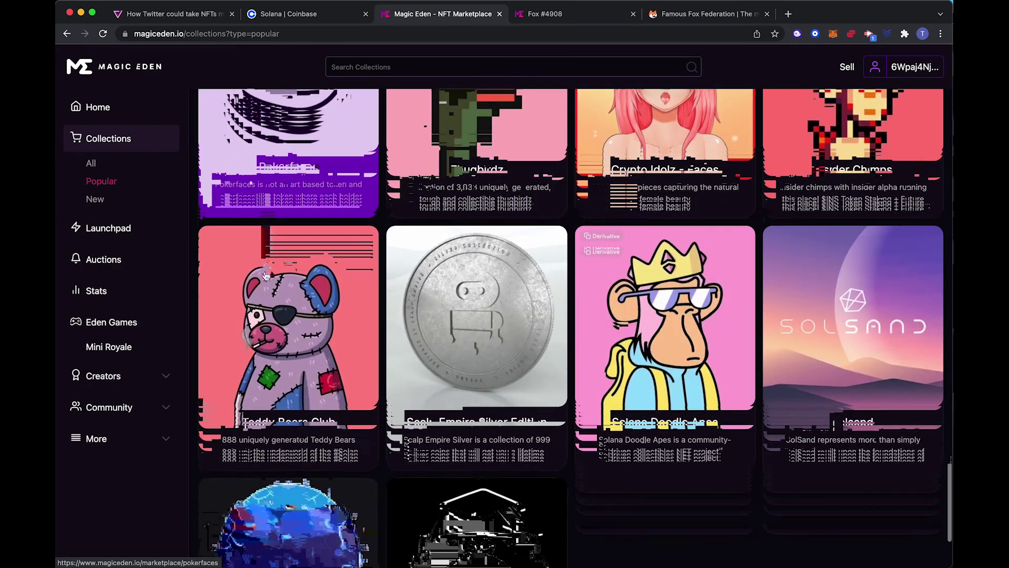
{"action": "scroll", "coordinate": [266, 275], "scroll_direction": "up", "scroll_amount": 10}
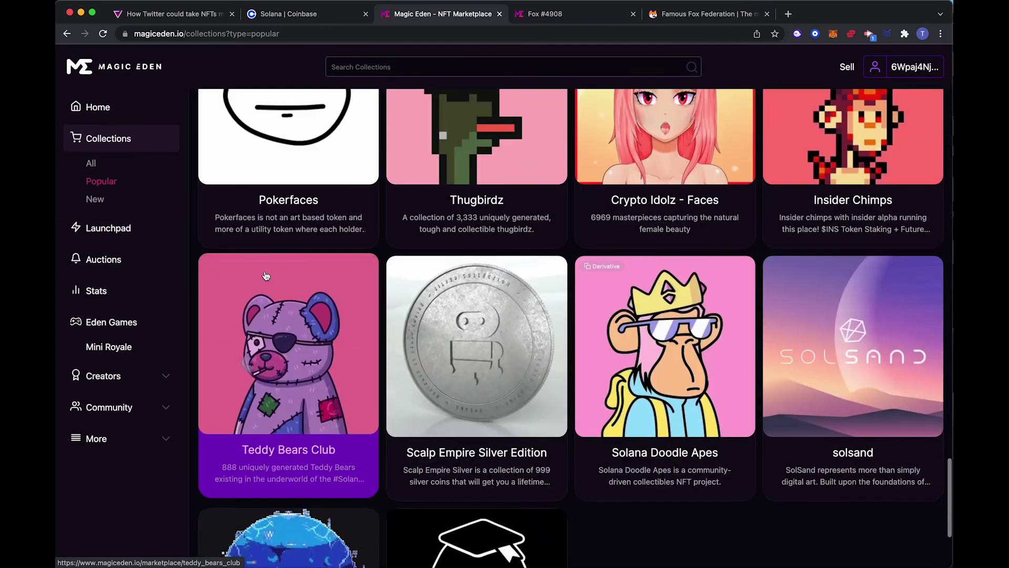
{"action": "scroll", "coordinate": [266, 275], "scroll_direction": "up", "scroll_amount": 10}
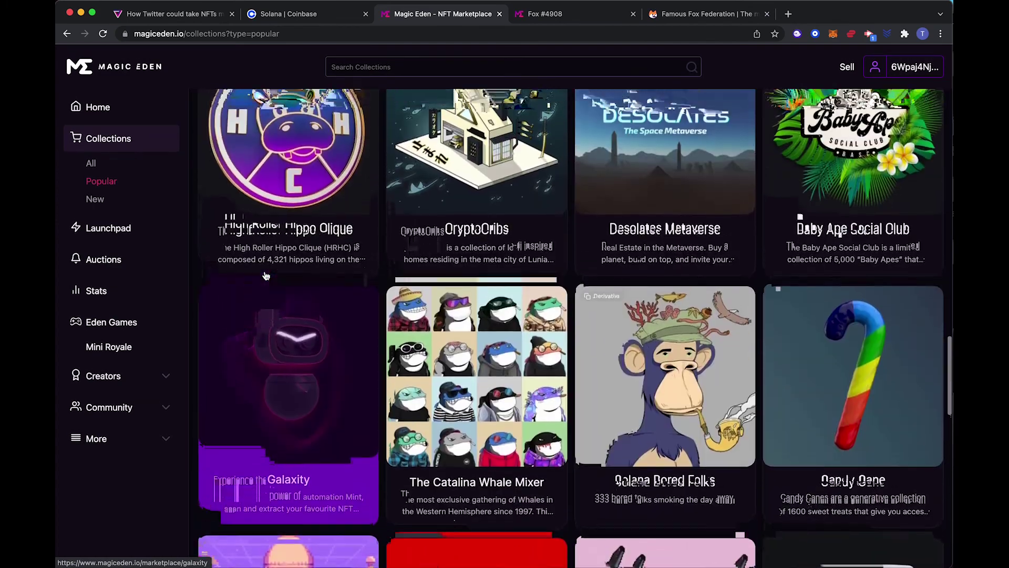
{"action": "scroll", "coordinate": [267, 275], "scroll_direction": "up", "scroll_amount": 10}
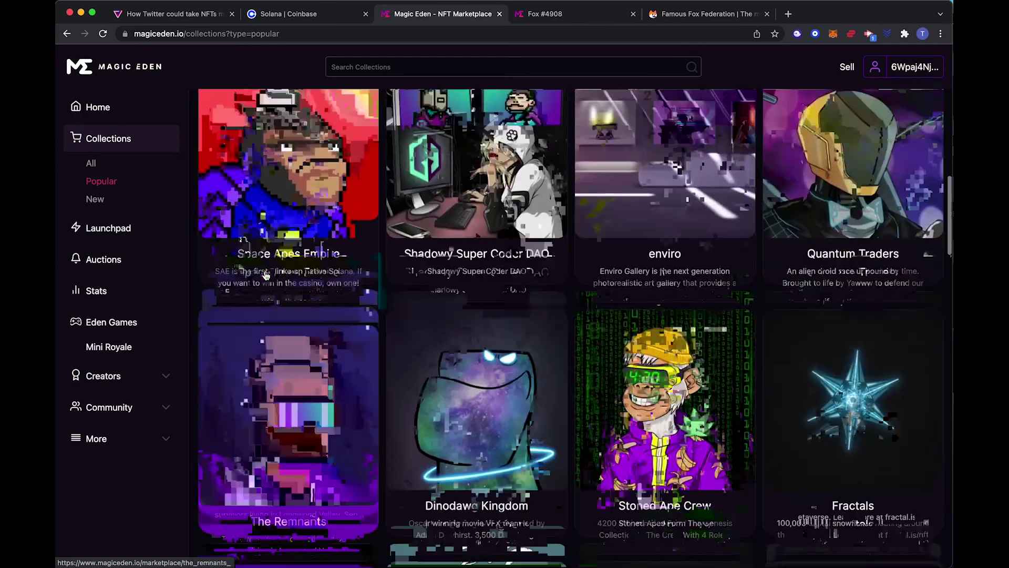
{"action": "scroll", "coordinate": [266, 275], "scroll_direction": "up", "scroll_amount": 4}
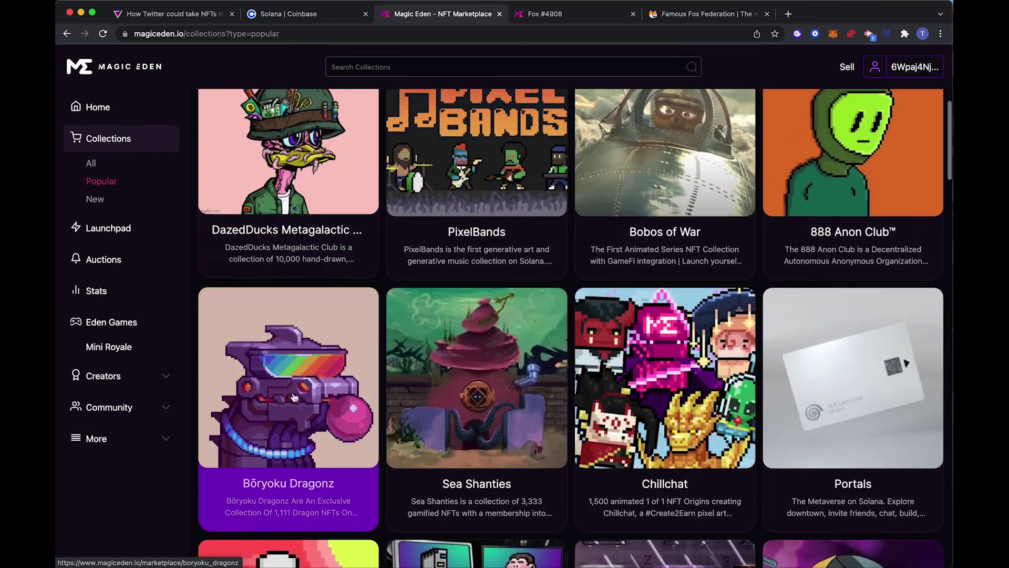
Step: Open the Bōryoku Dragonz collection and examine its floor price, collection size and cheapest listings
{"action": "left_click", "coordinate": [294, 396]}
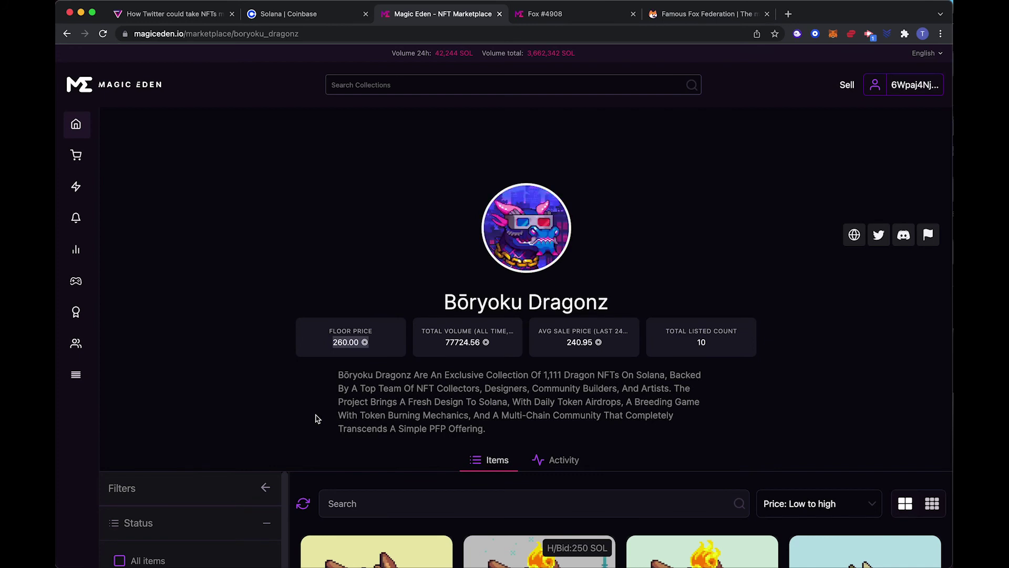
{"action": "scroll", "coordinate": [311, 396], "scroll_direction": "down", "scroll_amount": 1}
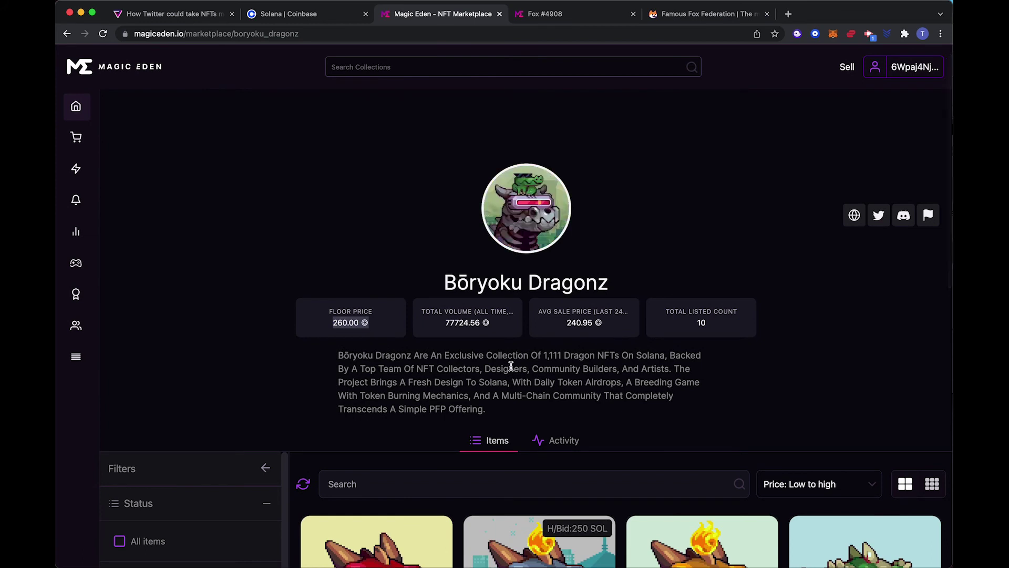
{"action": "left_click_drag", "start_coordinate": [564, 355], "coordinate": [542, 356]}
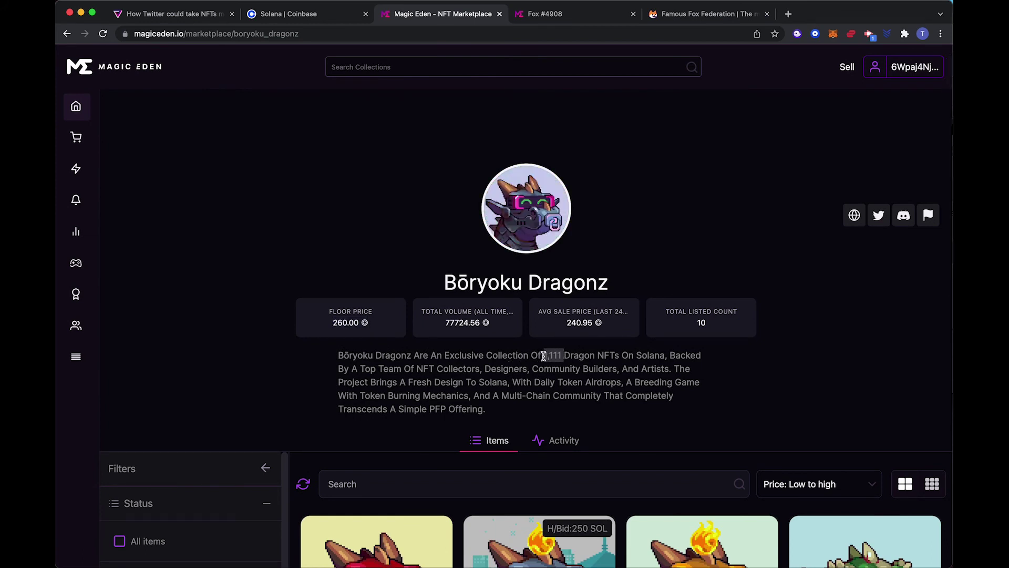
{"action": "scroll", "coordinate": [542, 356], "scroll_direction": "down", "scroll_amount": 3}
{"action": "scroll", "coordinate": [543, 356], "scroll_direction": "down", "scroll_amount": 2}
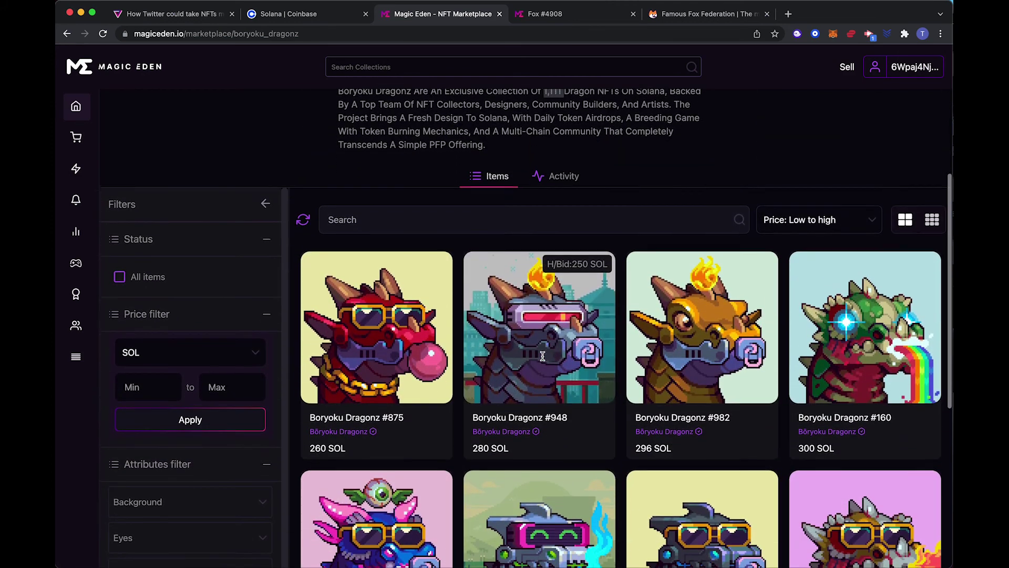
{"action": "scroll", "coordinate": [542, 362], "scroll_direction": "down", "scroll_amount": 1}
{"action": "scroll", "coordinate": [542, 363], "scroll_direction": "down", "scroll_amount": 2}
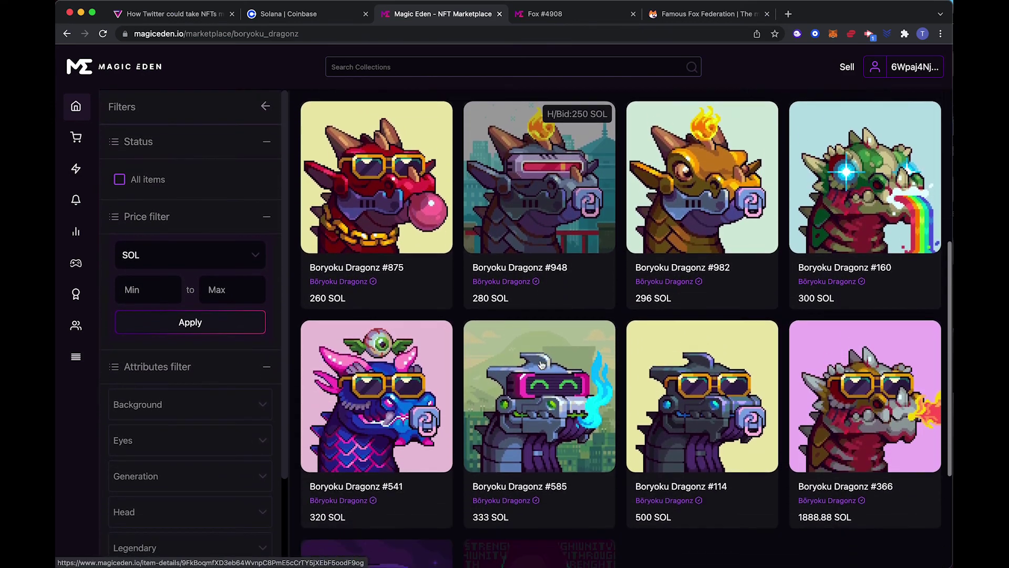
Step: Search Magic Eden's collections for "panther", open Panthers in the Metaverse and look at its statistics and cheapest listings
{"action": "left_click", "coordinate": [143, 74]}
{"action": "left_click", "coordinate": [363, 77]}
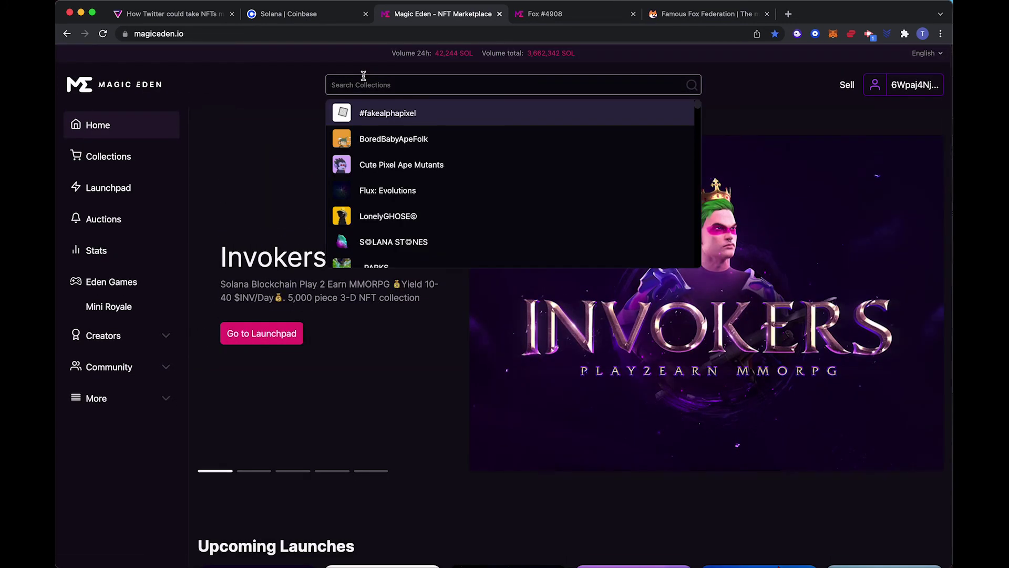
{"action": "type", "text": "panther"}
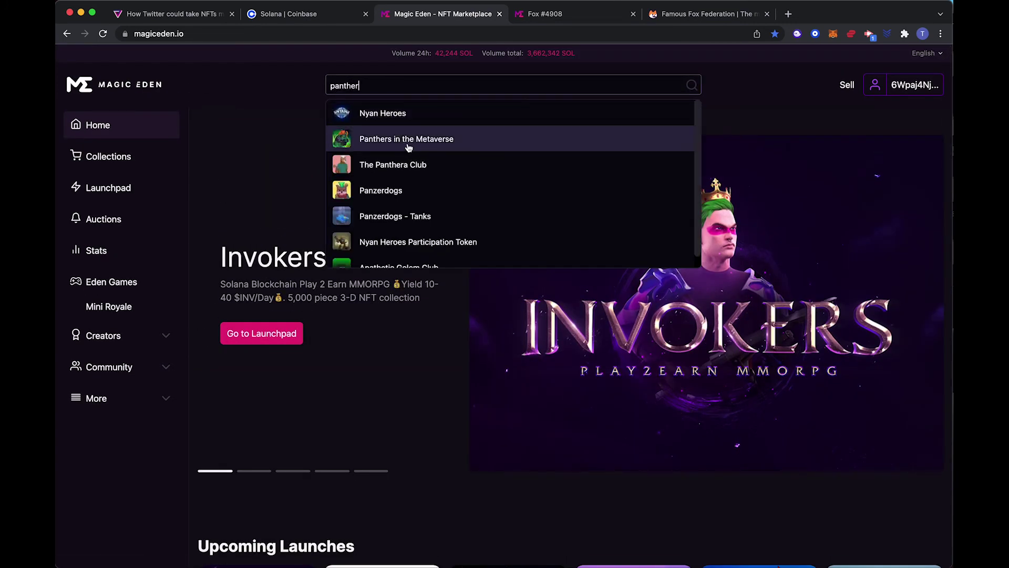
{"action": "left_click", "coordinate": [409, 147]}
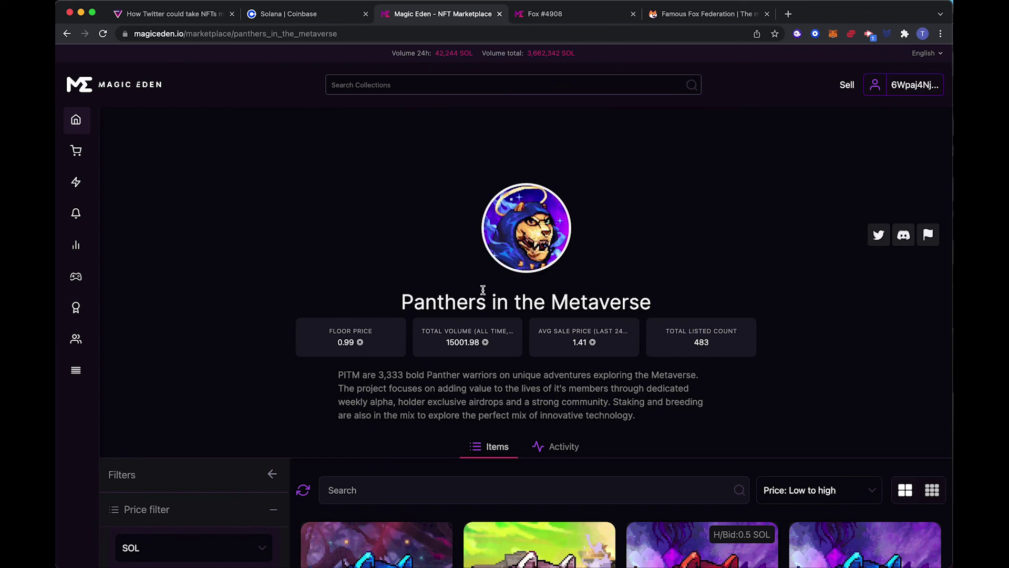
{"action": "scroll", "coordinate": [345, 368], "scroll_direction": "down", "scroll_amount": 5}
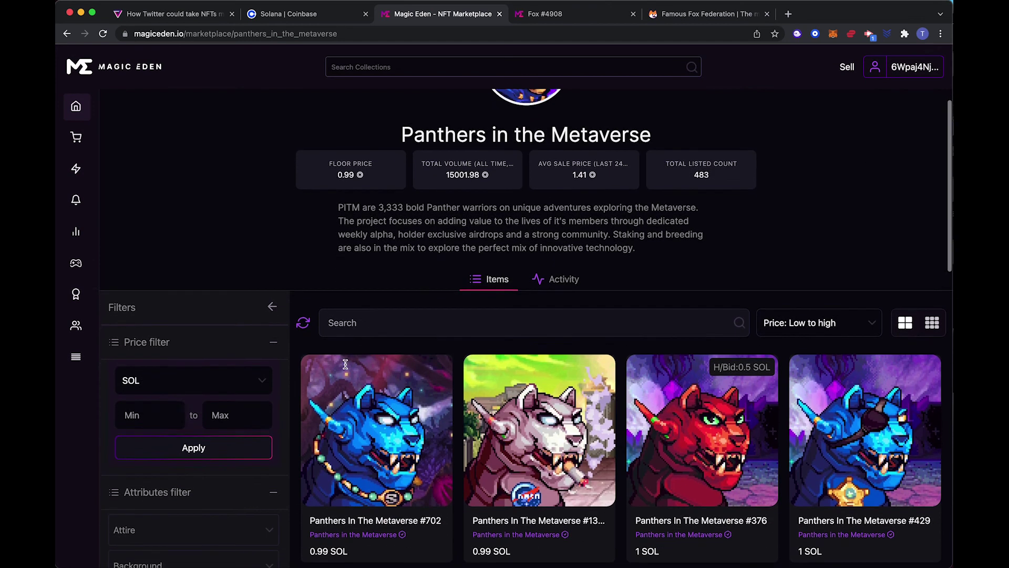
Step: Browse the Panthers in the Metaverse listings sorted by price from low to high, comparing their artwork and prices
{"action": "scroll", "coordinate": [346, 368], "scroll_direction": "down", "scroll_amount": 3}
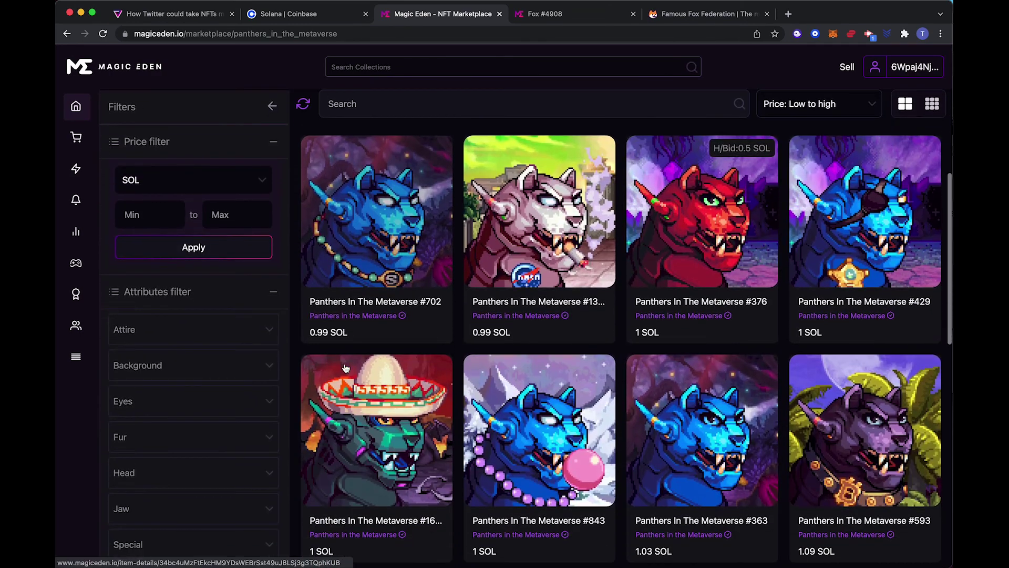
{"action": "scroll", "coordinate": [346, 368], "scroll_direction": "down", "scroll_amount": 8}
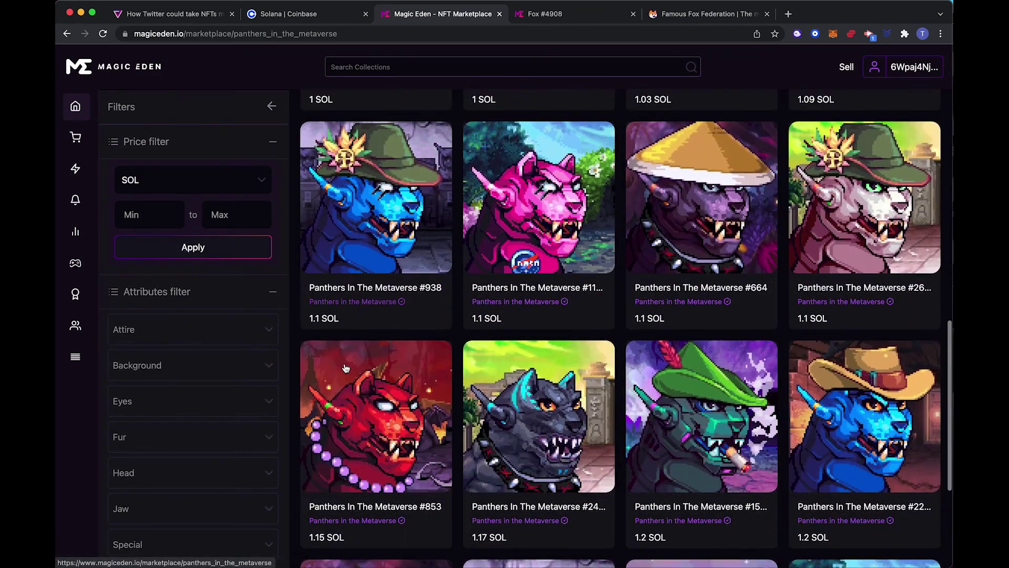
{"action": "scroll", "coordinate": [346, 368], "scroll_direction": "down", "scroll_amount": 3}
{"action": "scroll", "coordinate": [345, 368], "scroll_direction": "down", "scroll_amount": 2}
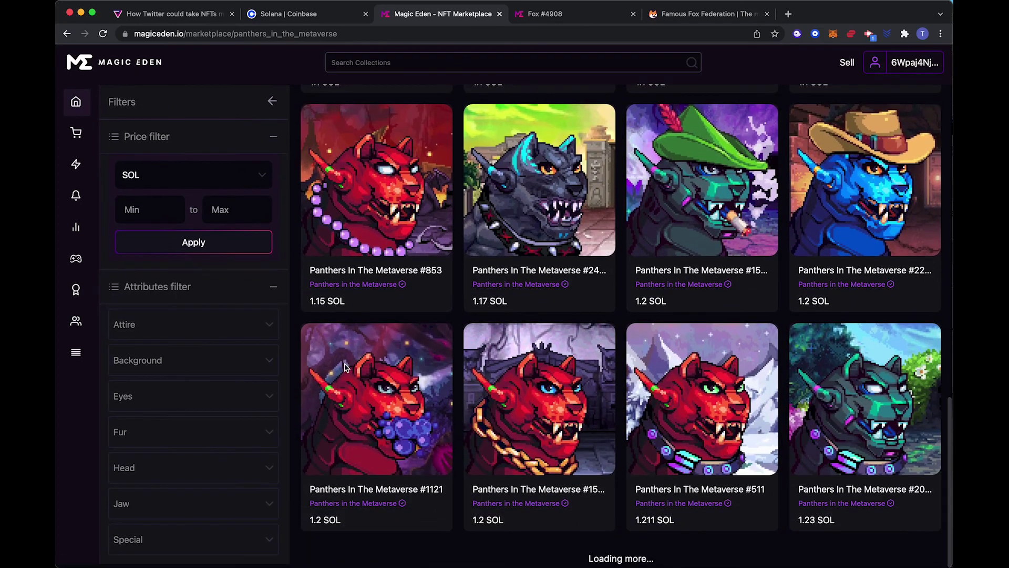
{"action": "scroll", "coordinate": [346, 368], "scroll_direction": "up", "scroll_amount": 15}
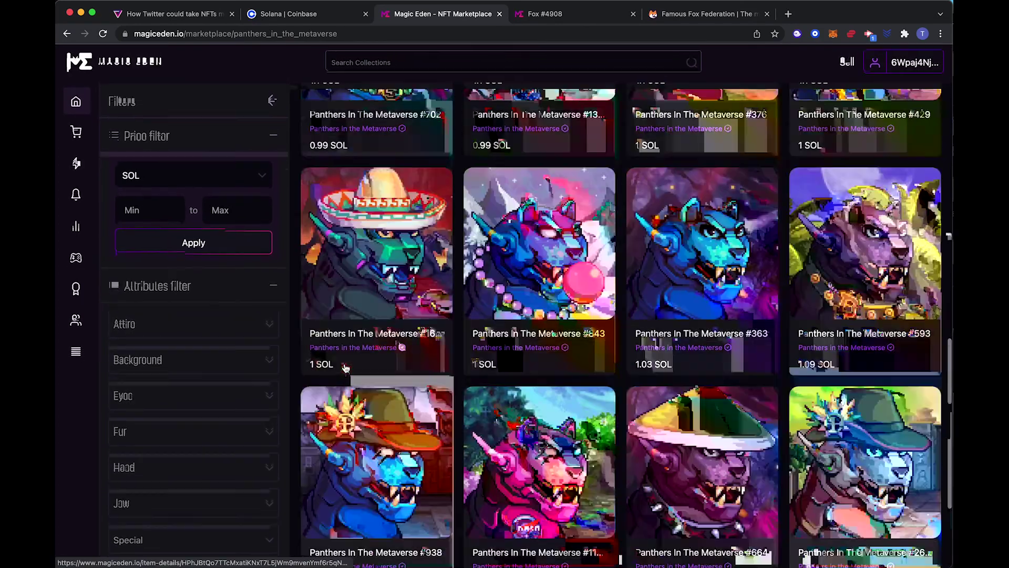
{"action": "scroll", "coordinate": [345, 364], "scroll_direction": "down", "scroll_amount": 3}
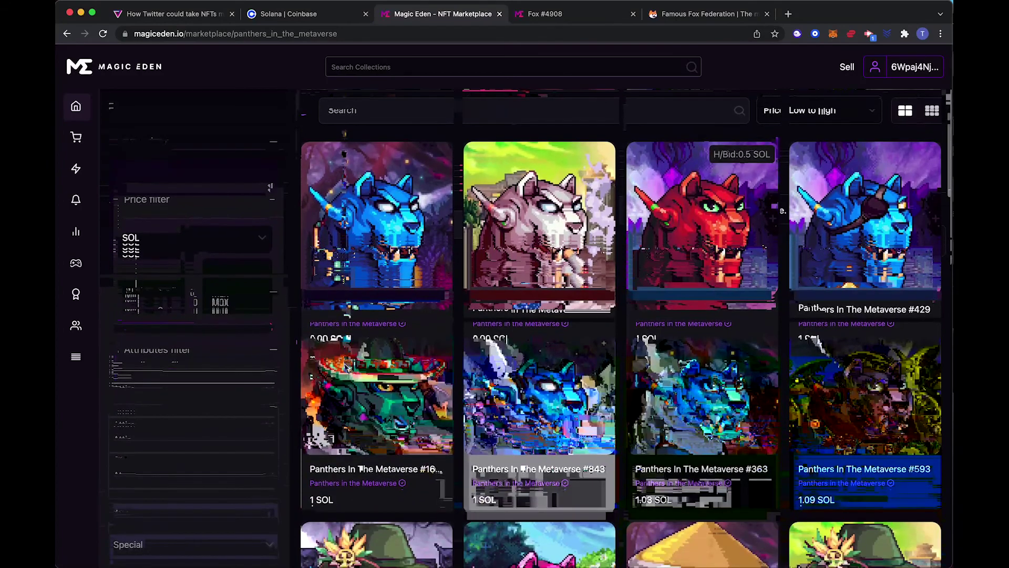
{"action": "scroll", "coordinate": [347, 367], "scroll_direction": "down", "scroll_amount": 2}
{"action": "scroll", "coordinate": [345, 368], "scroll_direction": "down", "scroll_amount": 10}
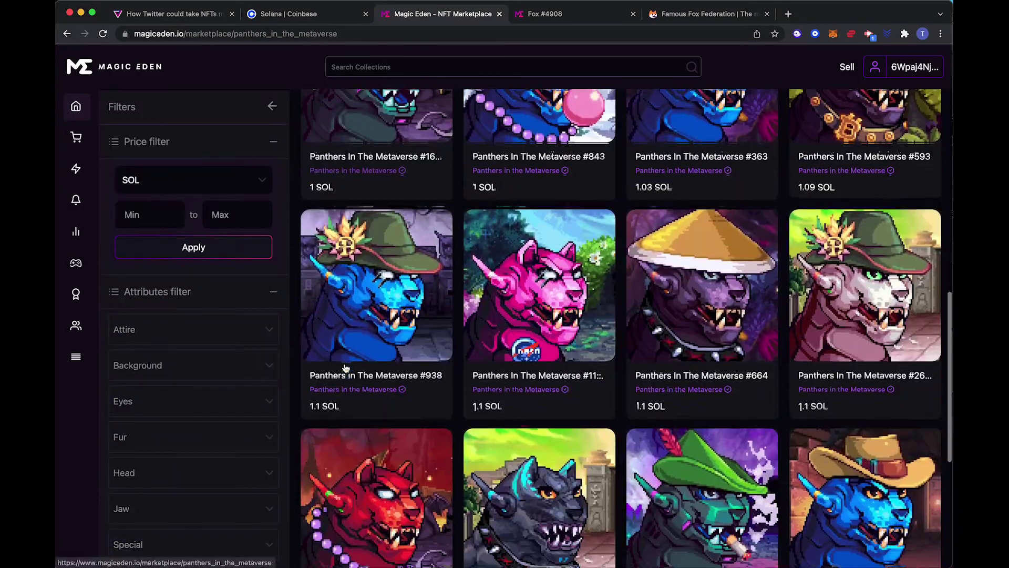
{"action": "scroll", "coordinate": [345, 368], "scroll_direction": "up", "scroll_amount": 15}
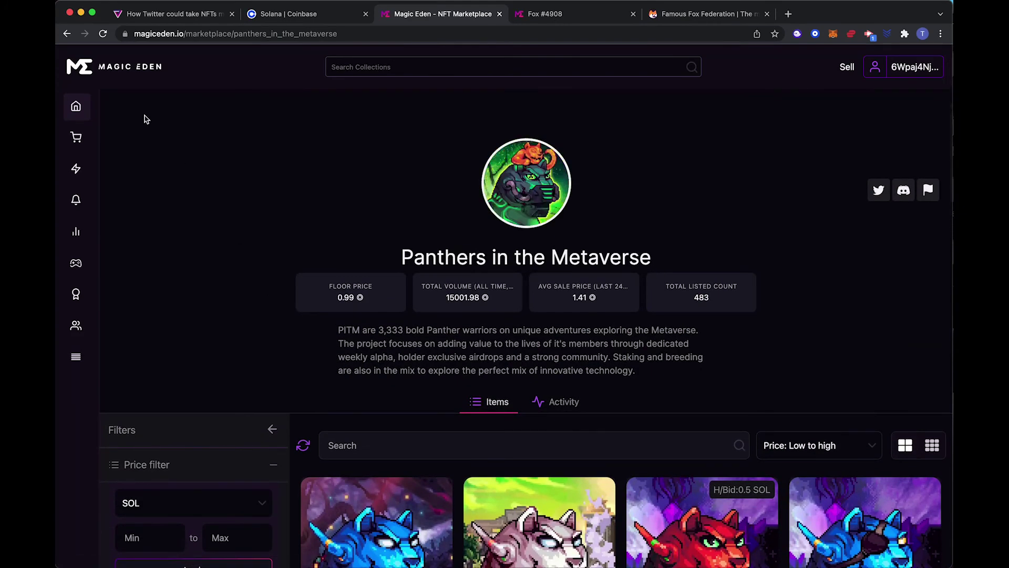
Step: Return to the Magic Eden home page and look through its Upcoming Launches and 7-day Popular Collections
{"action": "left_click", "coordinate": [114, 72]}
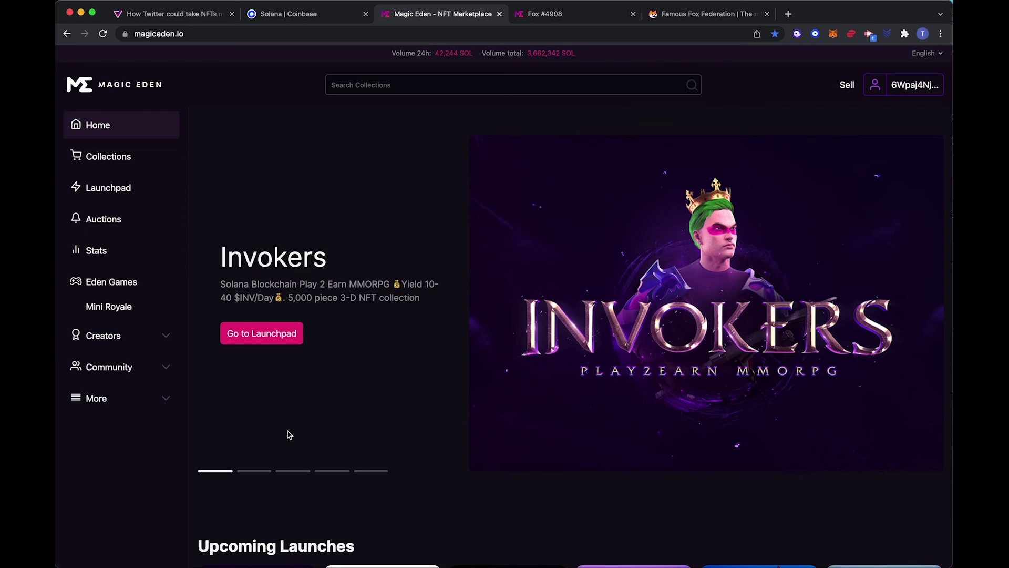
{"action": "scroll", "coordinate": [289, 434], "scroll_direction": "down", "scroll_amount": 8}
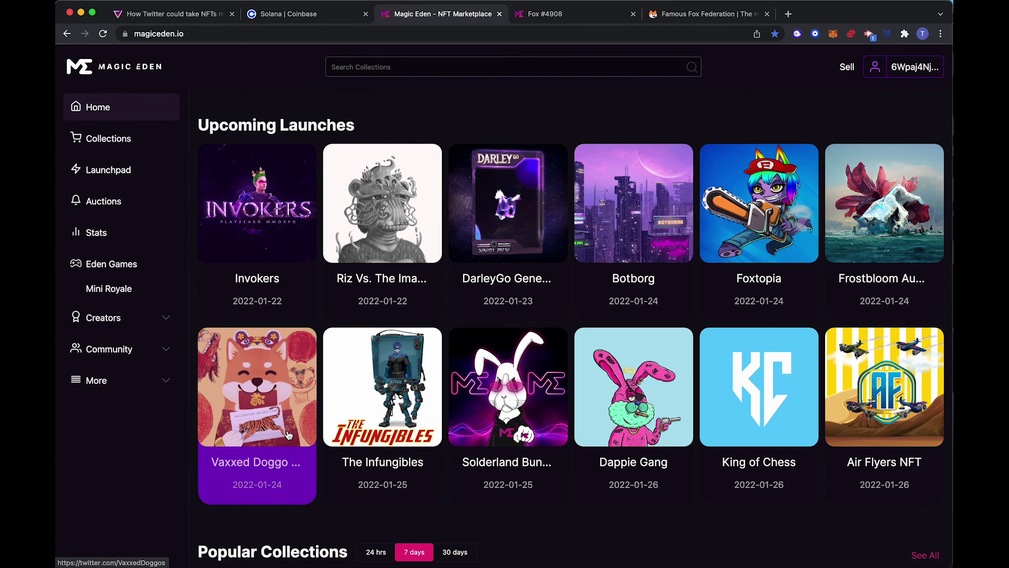
{"action": "scroll", "coordinate": [332, 500], "scroll_direction": "down", "scroll_amount": 2}
{"action": "scroll", "coordinate": [333, 500], "scroll_direction": "down", "scroll_amount": 4}
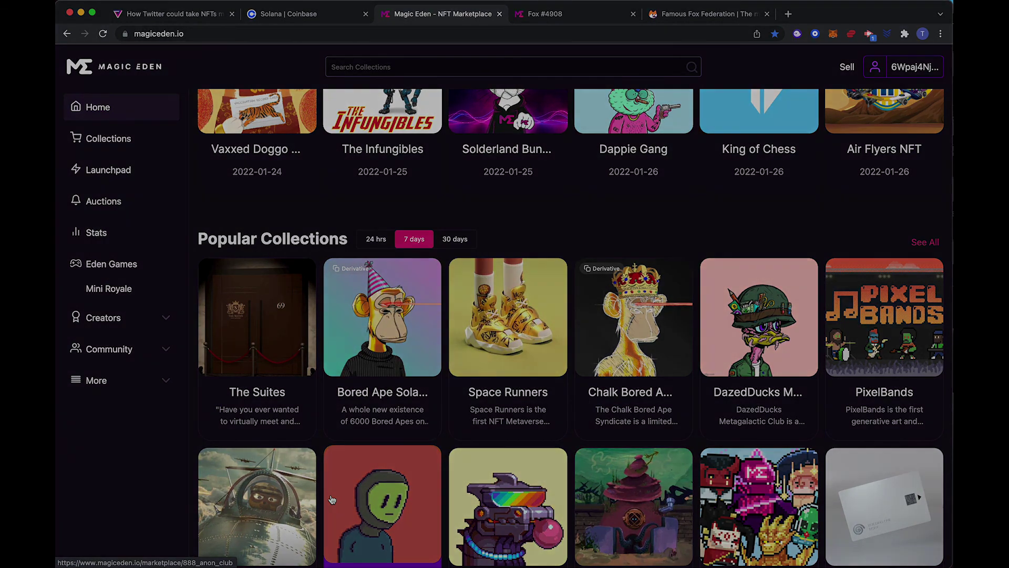
{"action": "scroll", "coordinate": [332, 492], "scroll_direction": "up", "scroll_amount": 10}
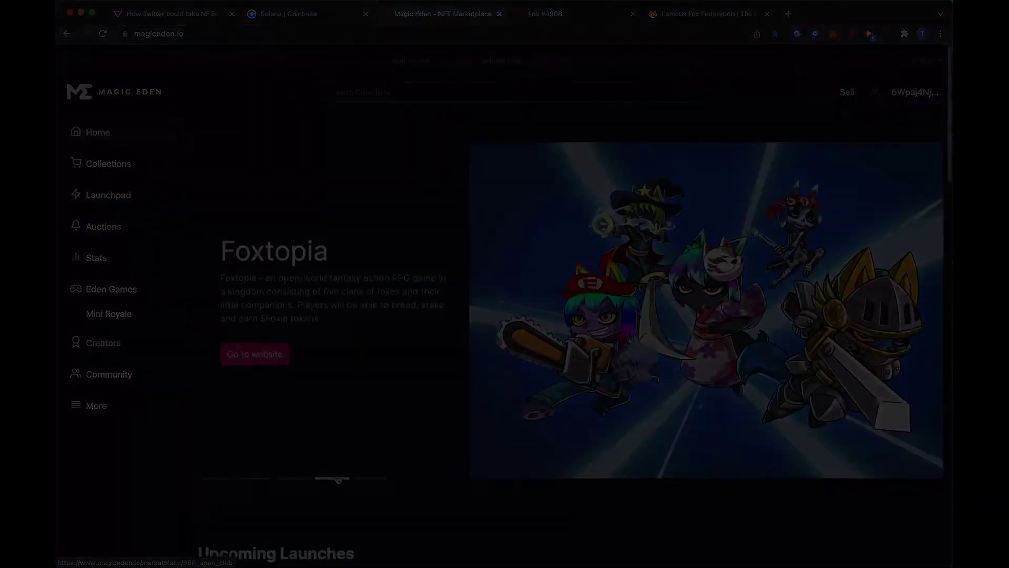